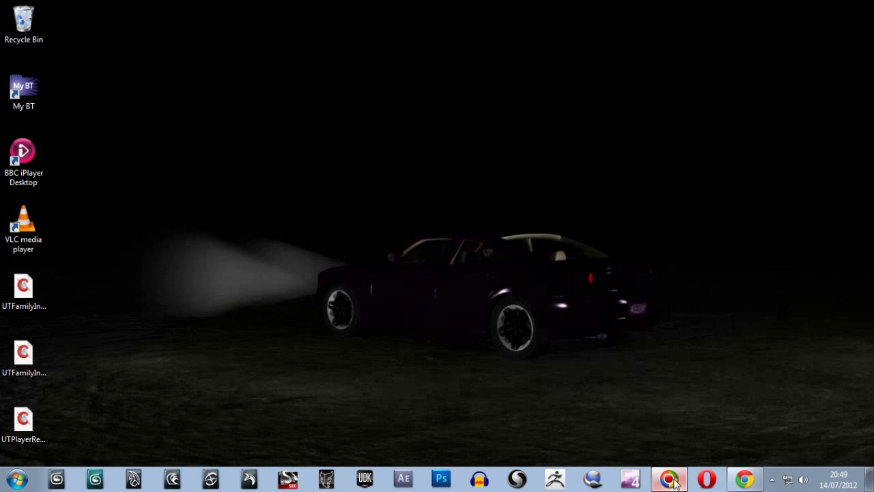
# Launch Autodesk Maya 2013 from the taskbar and wait for an empty scene.
pyautogui.click(143, 482)
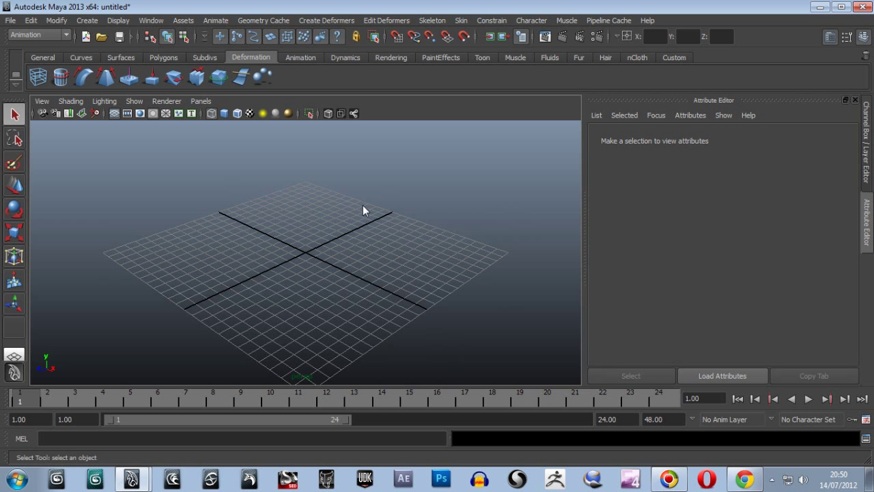
# Open the recent scene Epic_Me_02.mb without saving the untitled scene.
pyautogui.click(11, 20)
pyautogui.moveTo(48, 316)
pyautogui.click(282, 317)
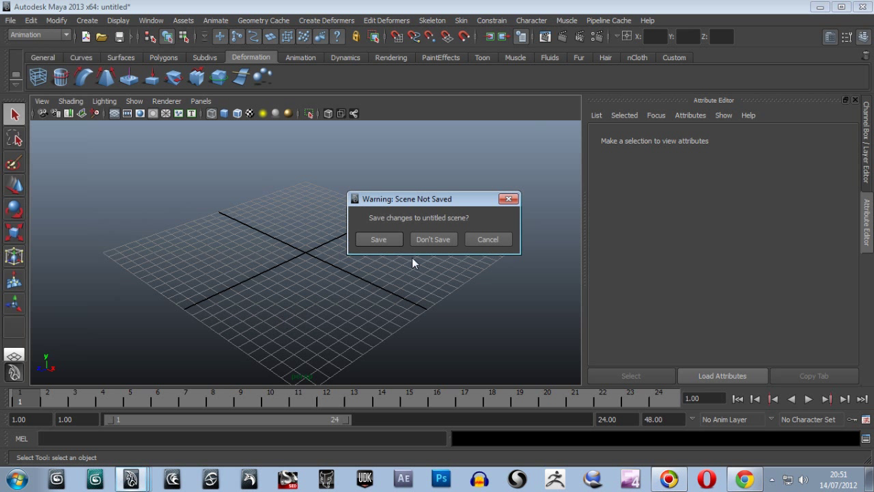
pyautogui.click(441, 241)
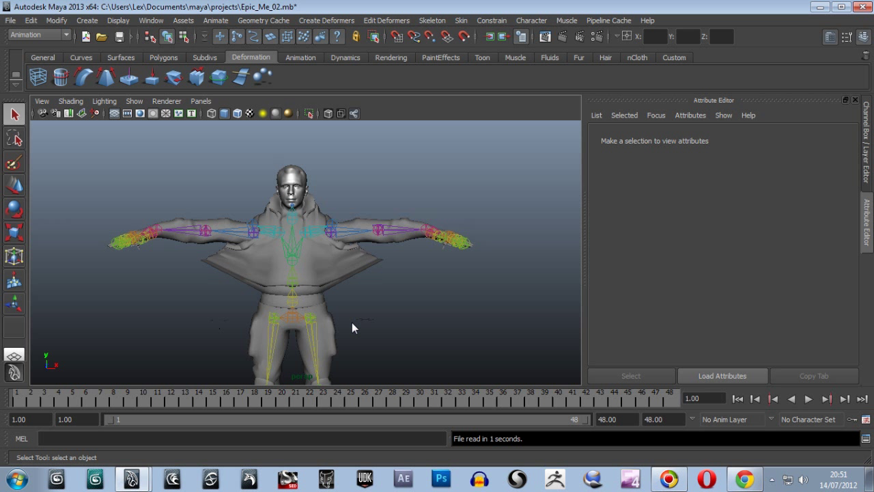
# Orbit, frame and zoom the perspective view around the rigged hooded character.
pyautogui.moveTo(403, 314)
pyautogui.keyDown('alt'); pyautogui.mouseDown()
pyautogui.moveTo(342, 285)
pyautogui.moveTo(359, 306)
pyautogui.moveTo(445, 296)
pyautogui.moveTo(403, 307)
pyautogui.mouseUp(); pyautogui.keyUp('alt')
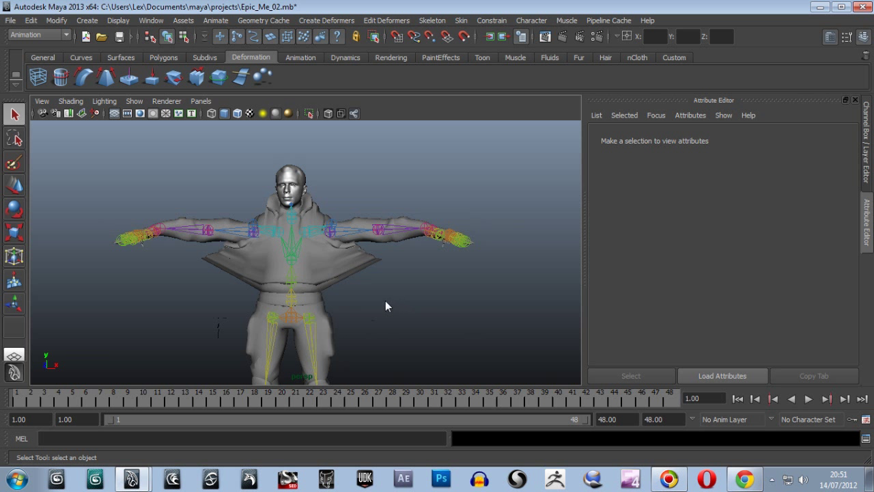
pyautogui.keyDown('alt'); pyautogui.moveTo(386, 306); pyautogui.dragTo(364, 306); pyautogui.keyUp('alt')
pyautogui.scroll(5, 366, 303)
pyautogui.moveTo(567, 338)
pyautogui.keyDown('alt'); pyautogui.mouseDown()
pyautogui.moveTo(560, 326)
pyautogui.moveTo(545, 326)
pyautogui.moveTo(567, 330)
pyautogui.mouseUp(); pyautogui.keyUp('alt')
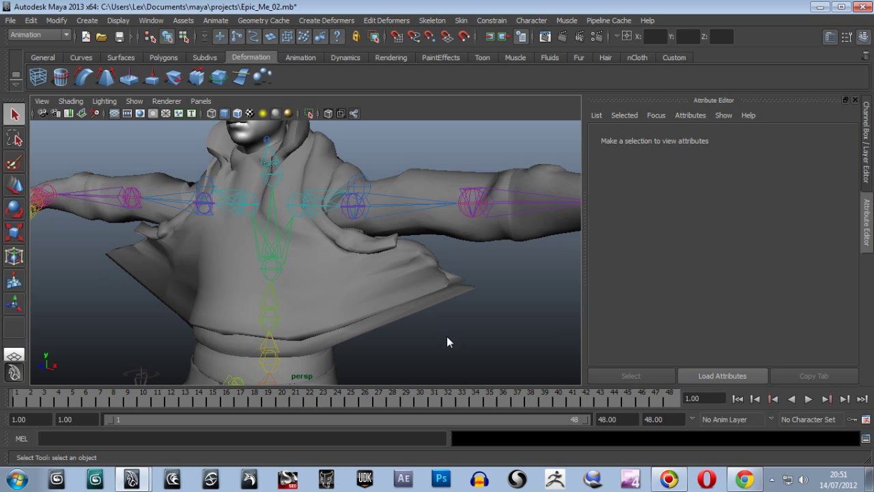
pyautogui.press('a')
pyautogui.moveTo(466, 334)
pyautogui.keyDown('alt'); pyautogui.mouseDown()
pyautogui.moveTo(451, 336)
pyautogui.moveTo(484, 331)
pyautogui.moveTo(324, 311)
pyautogui.moveTo(378, 332)
pyautogui.moveTo(325, 300)
pyautogui.moveTo(352, 328)
pyautogui.moveTo(327, 337)
pyautogui.mouseUp(); pyautogui.keyUp('alt')
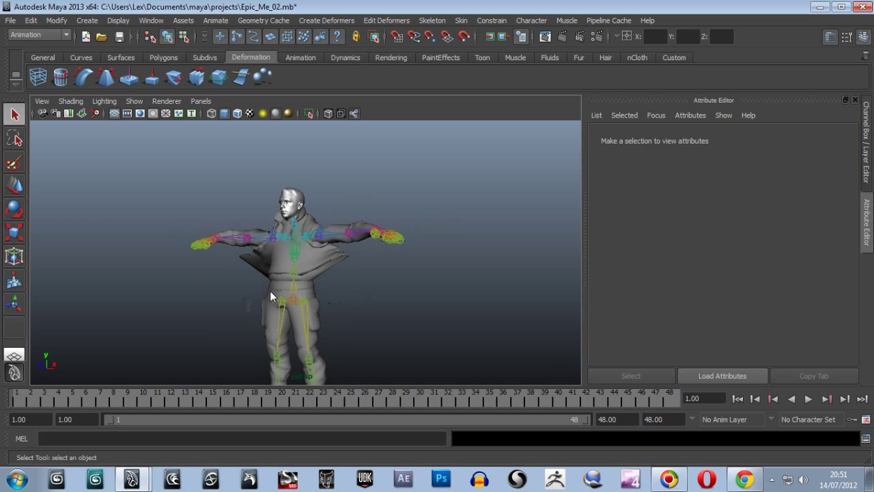
pyautogui.moveTo(309, 308)
pyautogui.keyDown('alt'); pyautogui.mouseDown()
pyautogui.moveTo(453, 325)
pyautogui.moveTo(377, 317)
pyautogui.moveTo(392, 317)
pyautogui.mouseUp(); pyautogui.keyUp('alt')
pyautogui.scroll(5, 390, 309)
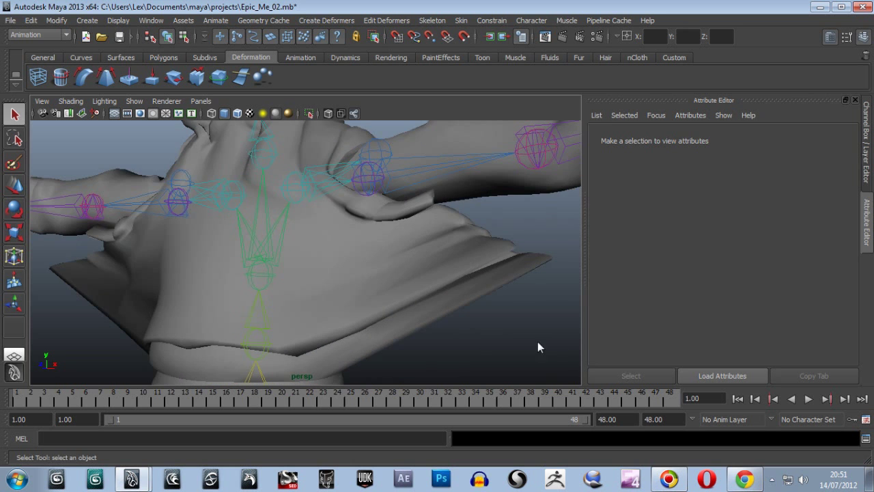
pyautogui.moveTo(497, 335)
pyautogui.keyDown('alt'); pyautogui.mouseDown()
pyautogui.moveTo(489, 342)
pyautogui.moveTo(508, 342)
pyautogui.mouseUp(); pyautogui.keyUp('alt')
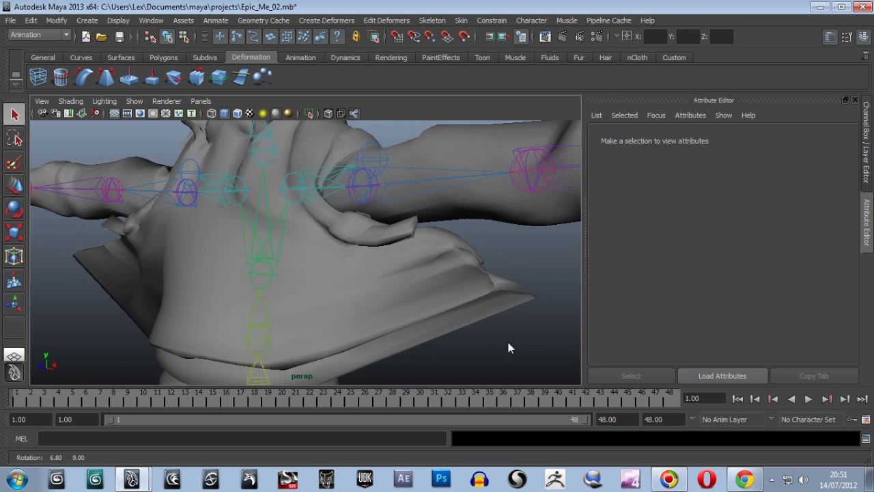
# With the mesh selected, open the Component Editor via Window > General Editors, move it aside, then deselect the mesh.
pyautogui.click(418, 306)
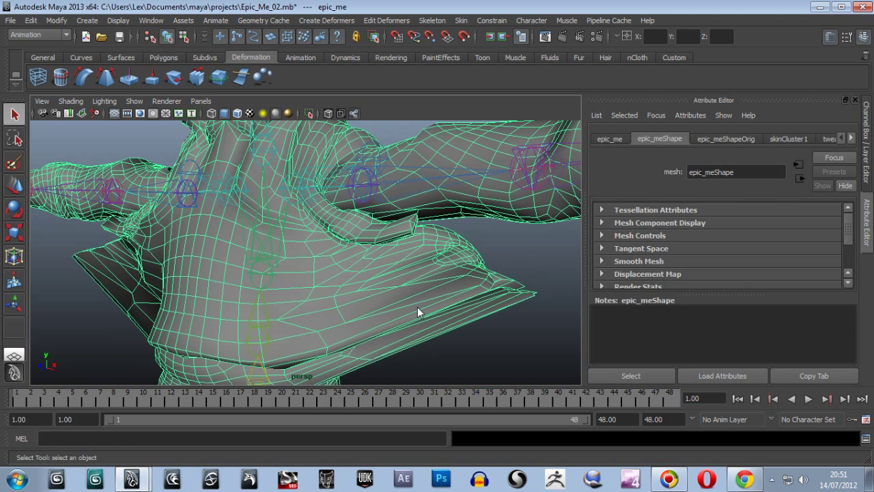
pyautogui.click(151, 21)
pyautogui.moveTo(172, 42)
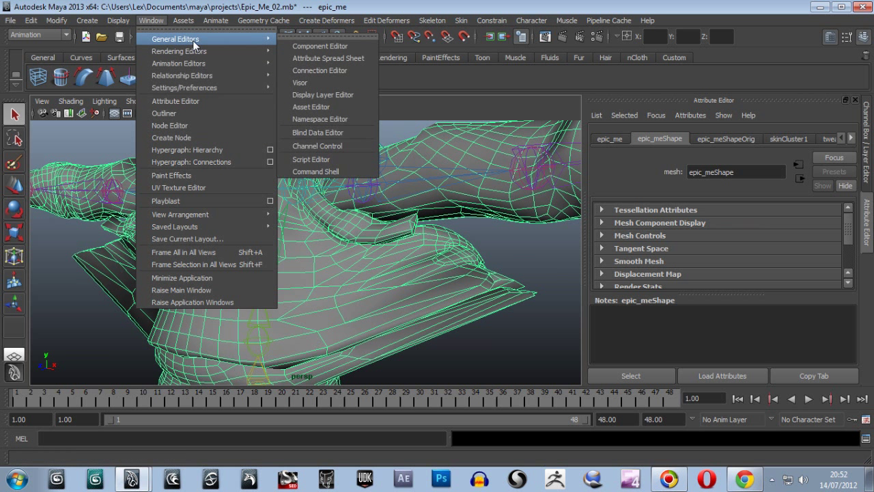
pyautogui.click(313, 45)
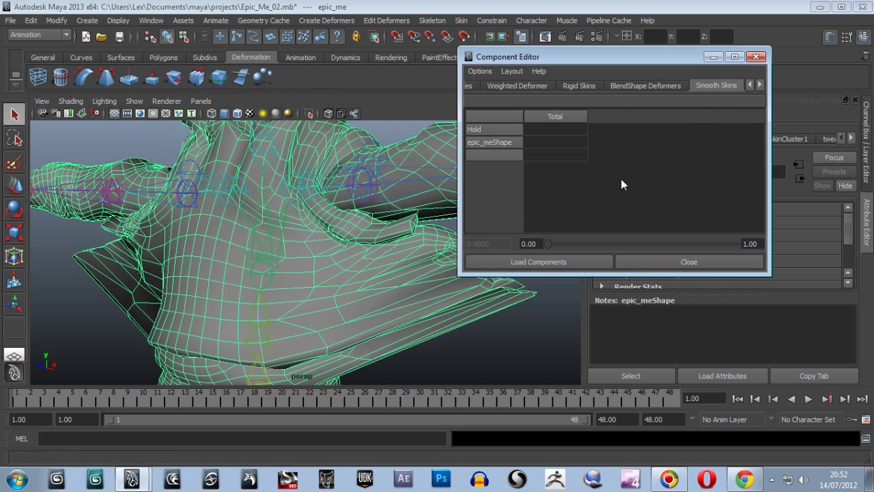
pyautogui.moveTo(620, 63); pyautogui.dragTo(690, 37)
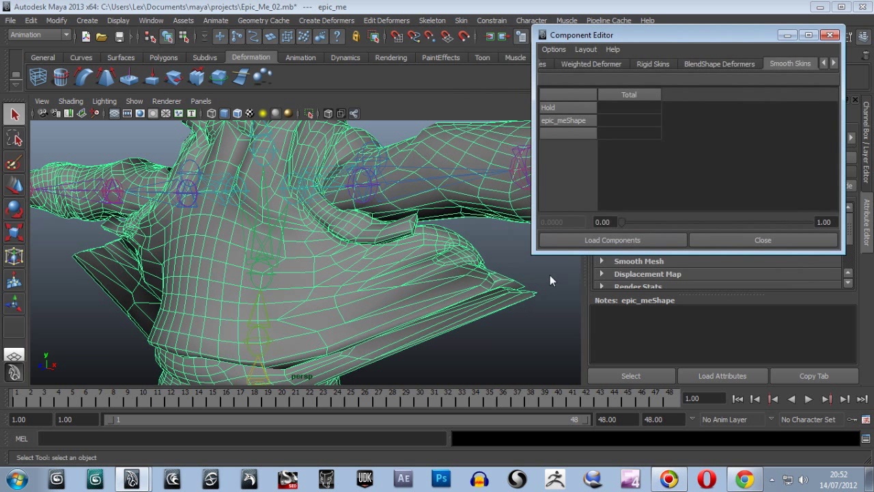
pyautogui.click(471, 278)
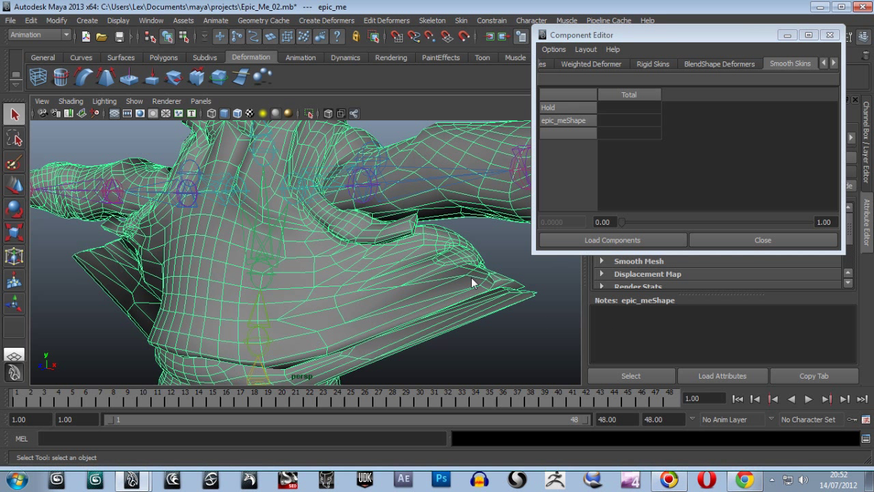
pyautogui.click(419, 269)
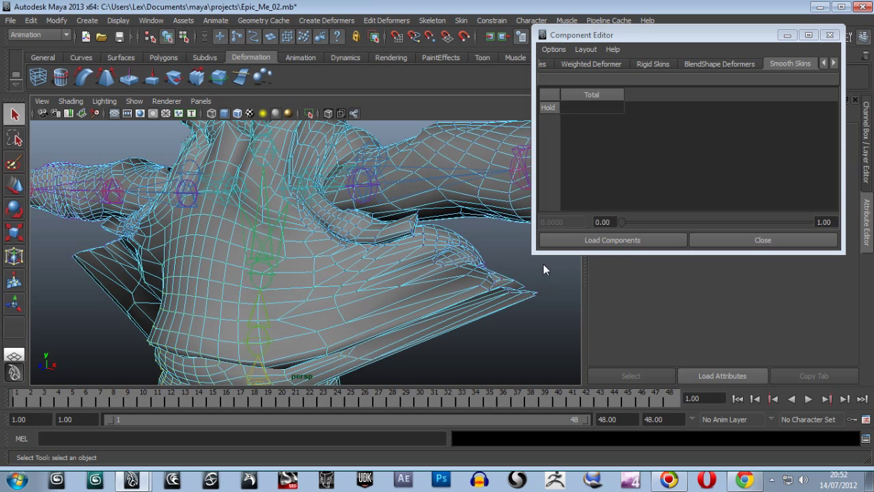
# Marquee-select the hood flap's tip vertices and scroll the Smooth Skins table to the b_Spine columns.
pyautogui.moveTo(556, 278); pyautogui.dragTo(429, 338)
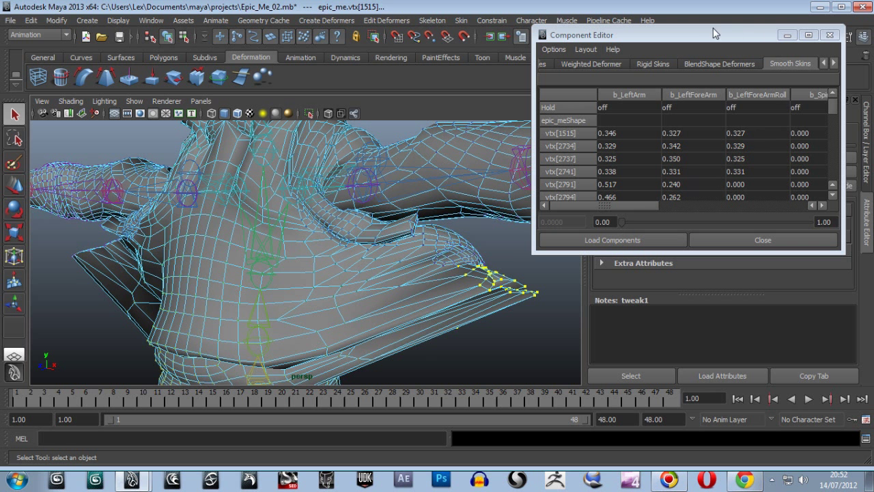
pyautogui.moveTo(710, 39); pyautogui.dragTo(667, 43)
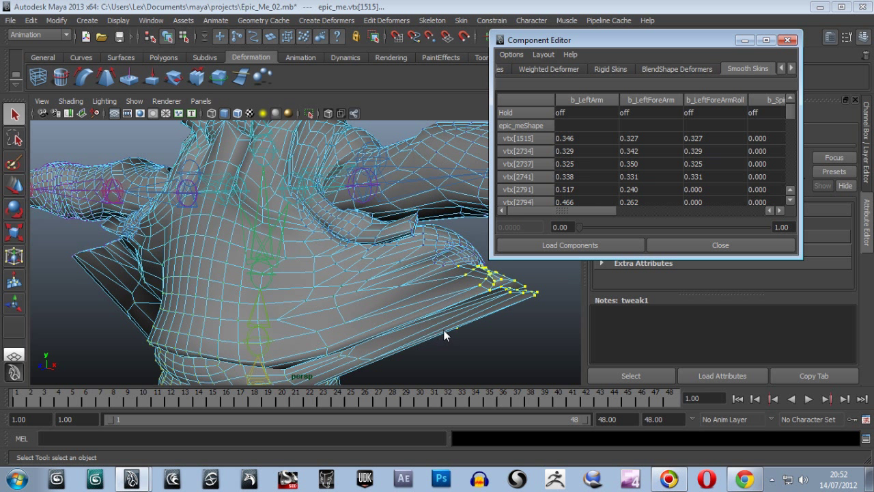
pyautogui.keyDown('alt'); pyautogui.moveTo(440, 349); pyautogui.dragTo(382, 341); pyautogui.keyUp('alt')
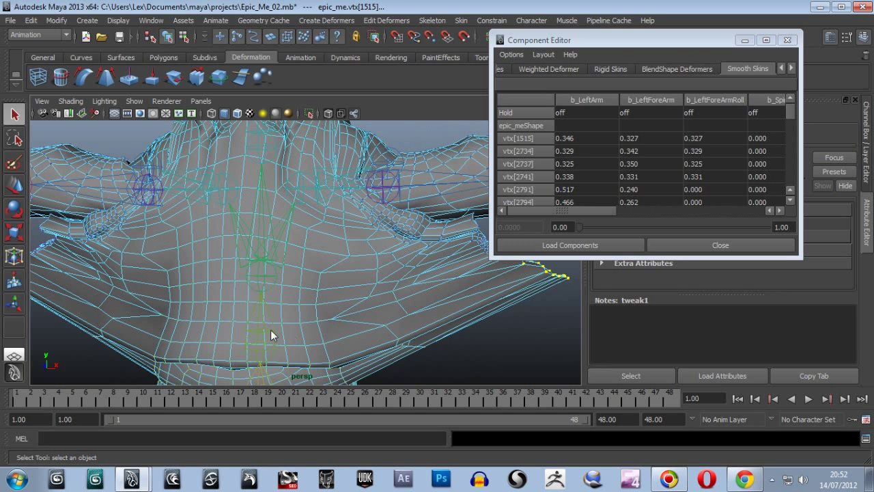
pyautogui.moveTo(612, 40); pyautogui.dragTo(556, 36)
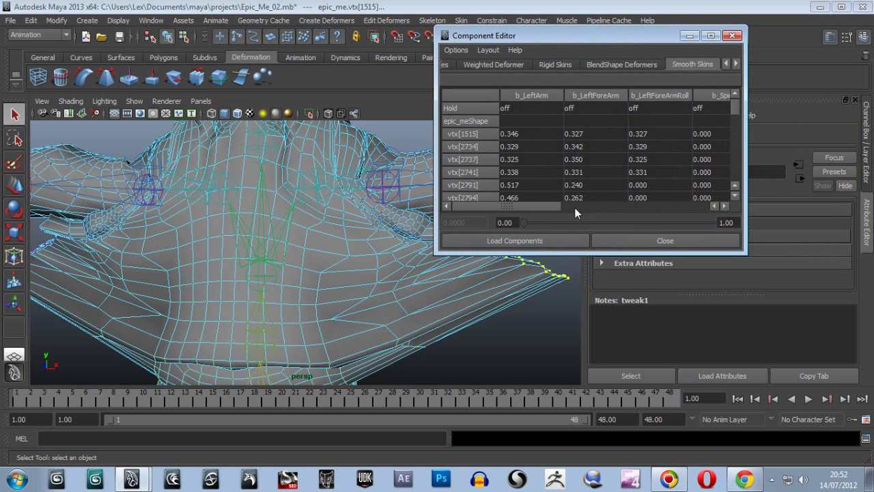
pyautogui.moveTo(541, 207); pyautogui.dragTo(672, 203)
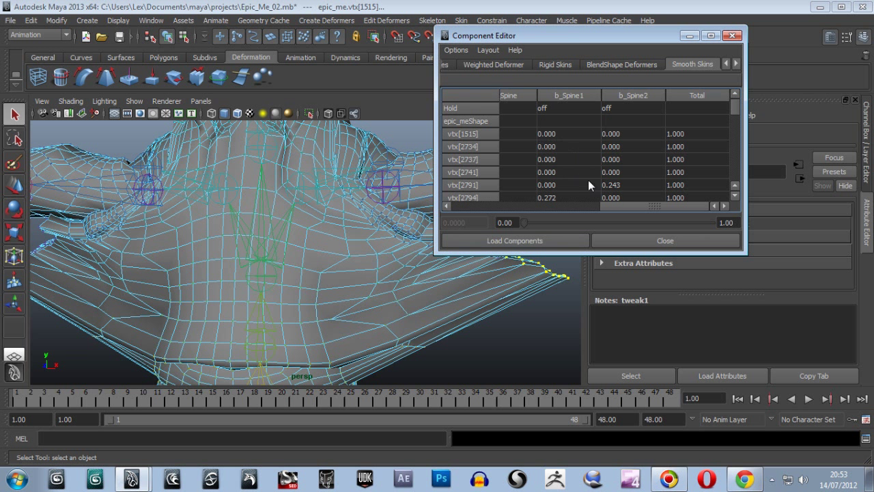
pyautogui.moveTo(612, 204); pyautogui.dragTo(575, 210)
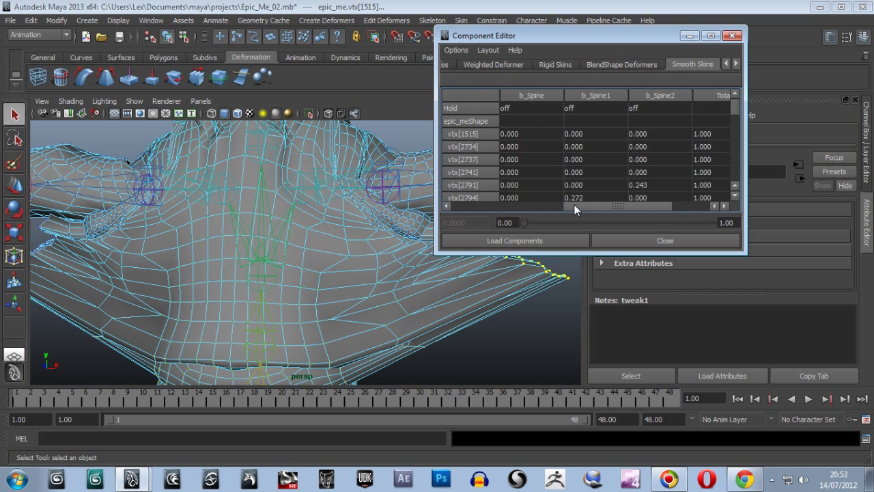
# Enter a b_Spine weight of 0.3 for vtx[10625].
pyautogui.click(524, 134)
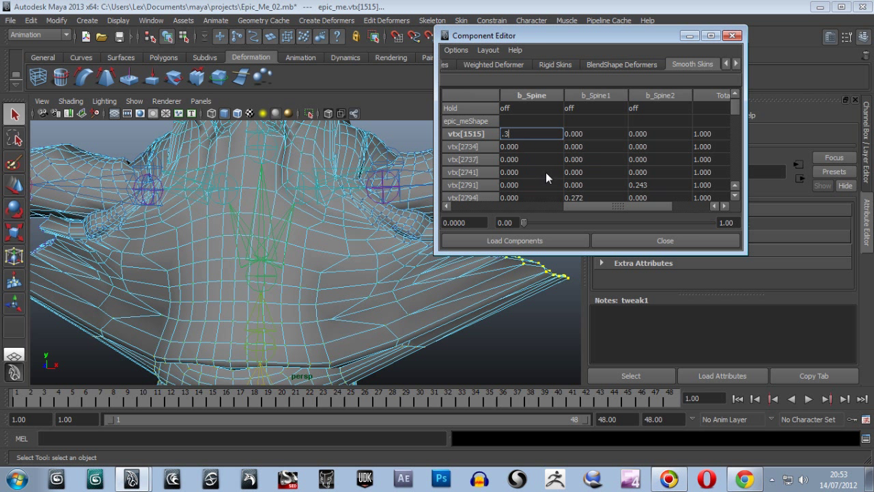
pyautogui.press('Return')
pyautogui.scroll(-10, 546, 179)
pyautogui.scroll(-3, 547, 178)
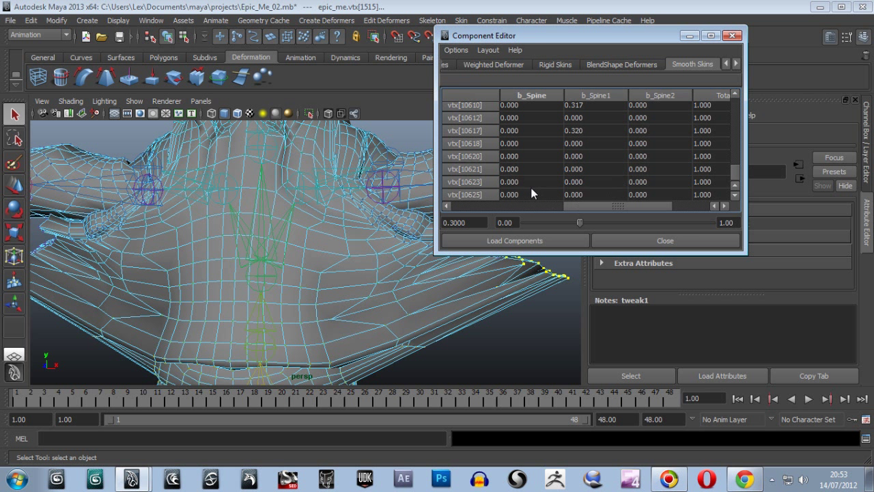
pyautogui.click(524, 195)
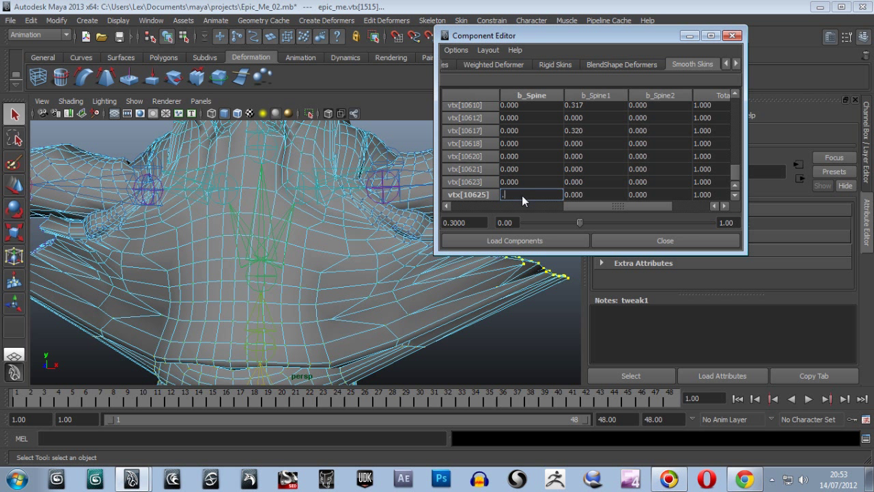
pyautogui.write('.3')
pyautogui.press('Return')
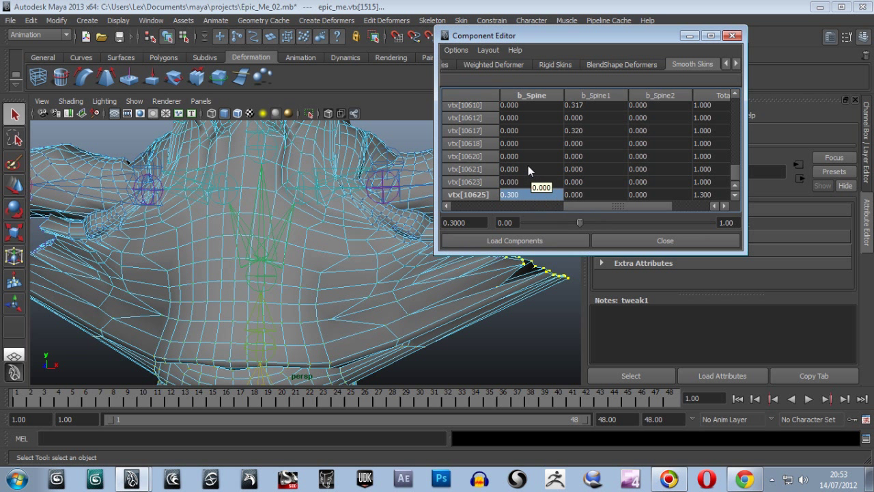
# Select the b_Spine cells from vtx[1515] to vtx[10625] and apply 0.3 to all of them.
pyautogui.scroll(5, 528, 165)
pyautogui.scroll(5, 528, 165)
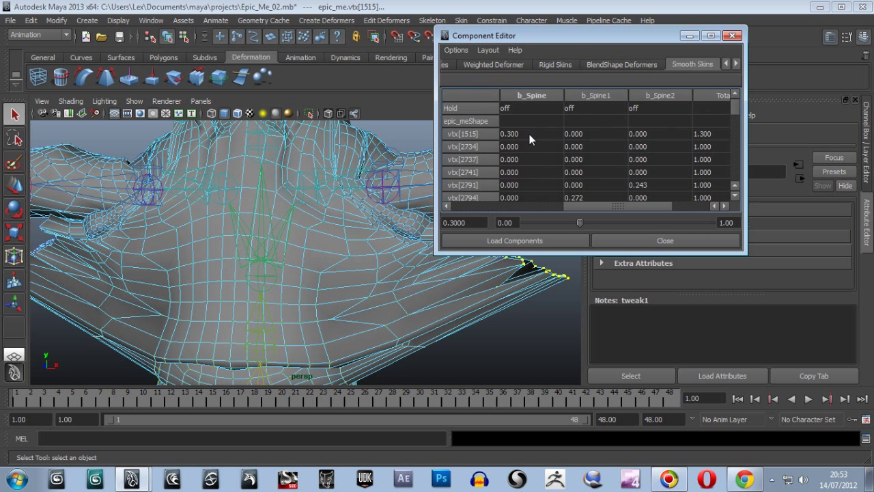
pyautogui.click(527, 134)
pyautogui.scroll(-3, 535, 160)
pyautogui.scroll(-10, 535, 160)
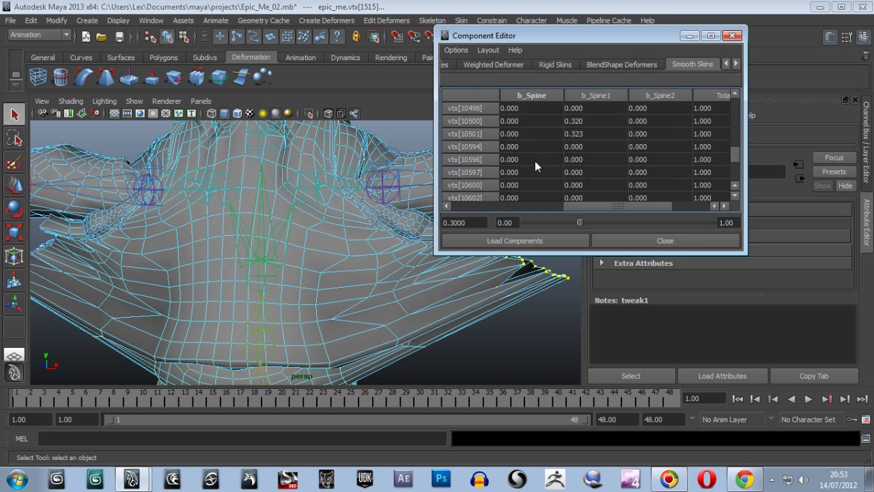
pyautogui.click(536, 194)
pyautogui.click(536, 194)
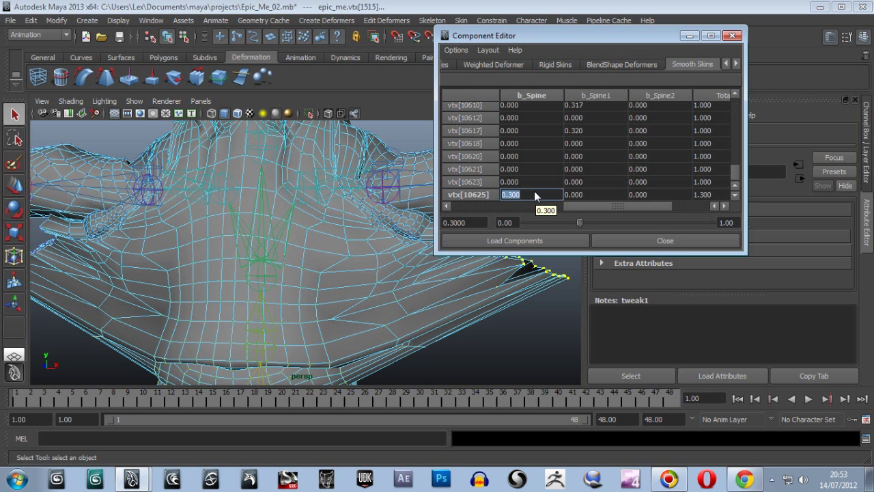
pyautogui.scroll(2, 543, 170)
pyautogui.scroll(10, 537, 137)
pyautogui.click(527, 133)
pyautogui.scroll(-8, 529, 161)
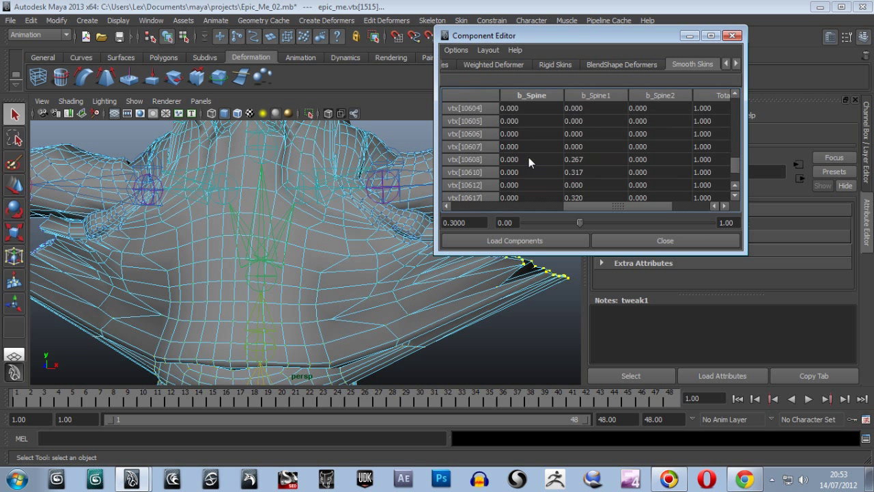
pyautogui.scroll(-3, 529, 157)
pyautogui.keyDown('shift'); pyautogui.click(536, 192); pyautogui.keyUp('shift')
pyautogui.click(536, 192)
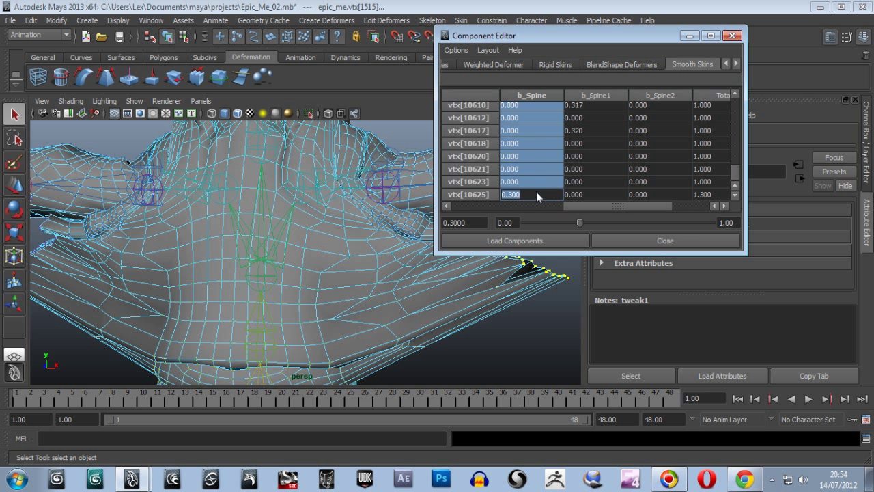
pyautogui.write('.3')
pyautogui.press('Return')
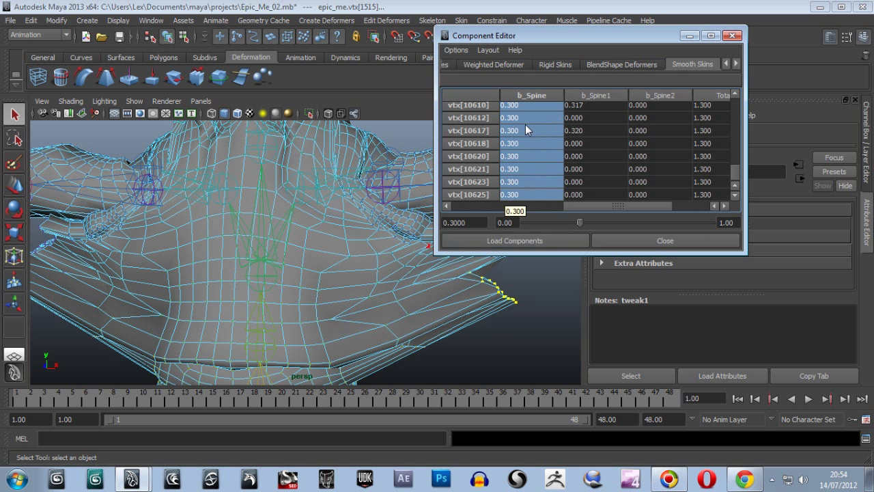
# Set the b_Spine1 weight of all listed vertices to 0.3.
pyautogui.click(601, 105)
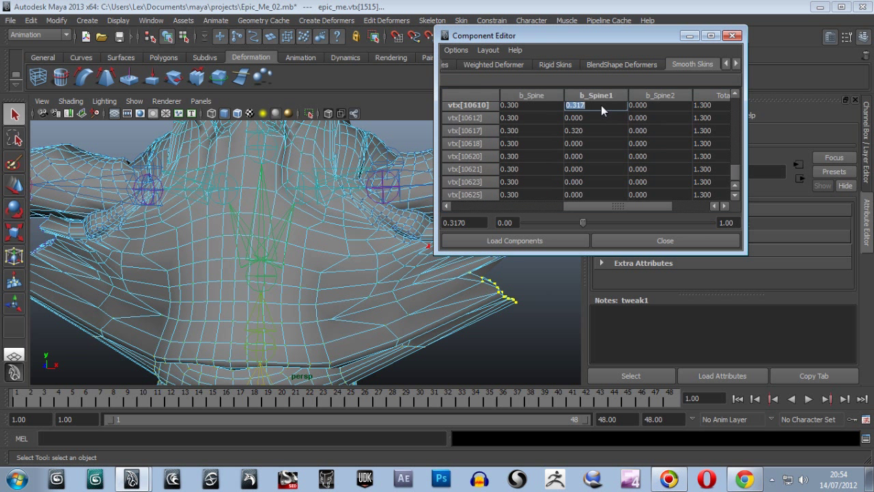
pyautogui.click(594, 193)
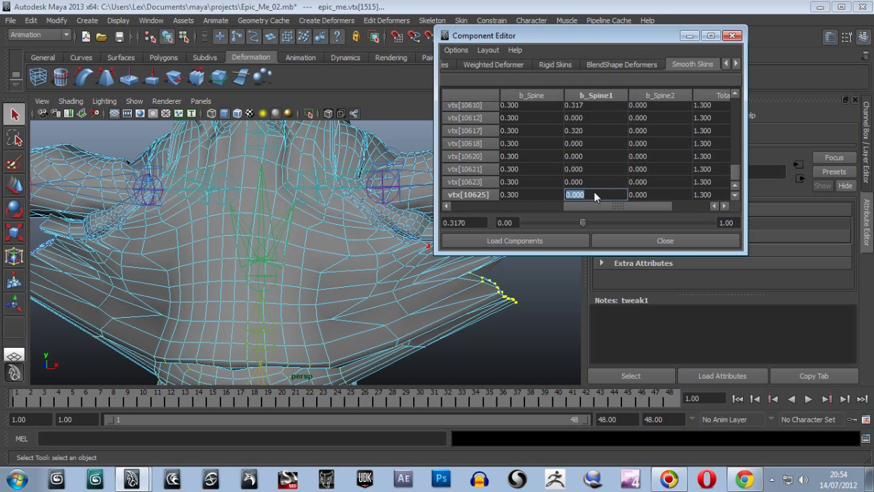
pyautogui.scroll(10, 594, 191)
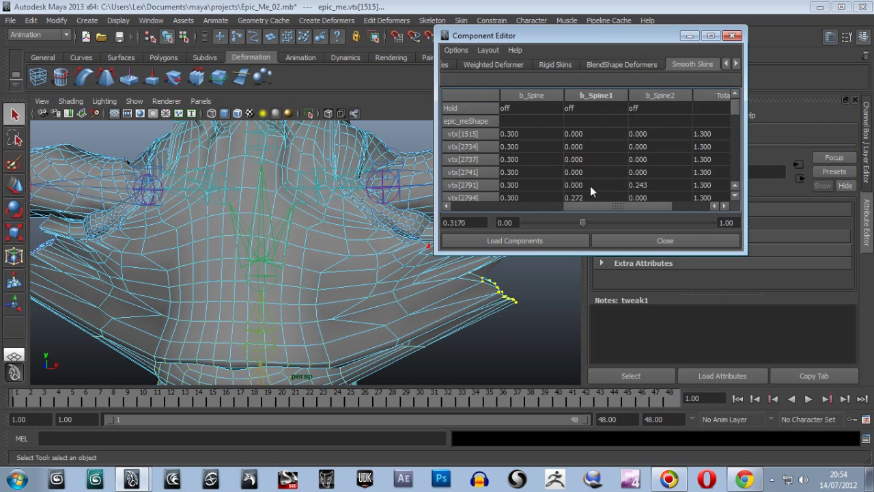
pyautogui.keyDown('shift'); pyautogui.click(599, 133); pyautogui.keyUp('shift')
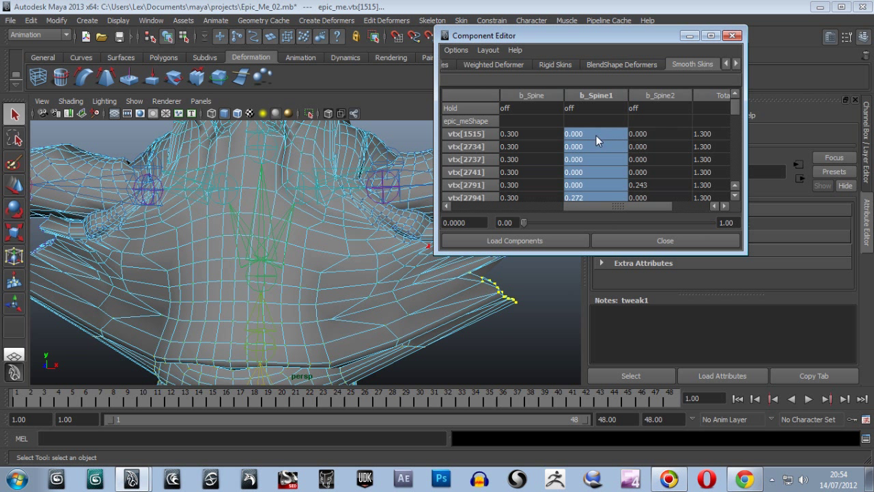
pyautogui.write('0.3')
pyautogui.press('Return')
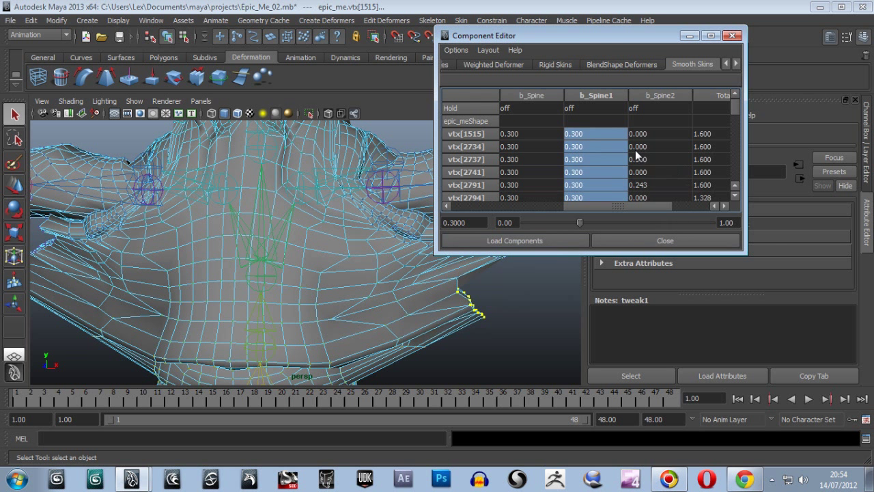
# Set the b_Spine2 weights from vtx[1515] to vtx[10625] to 0.3 as well.
pyautogui.moveTo(529, 31); pyautogui.dragTo(634, 26)
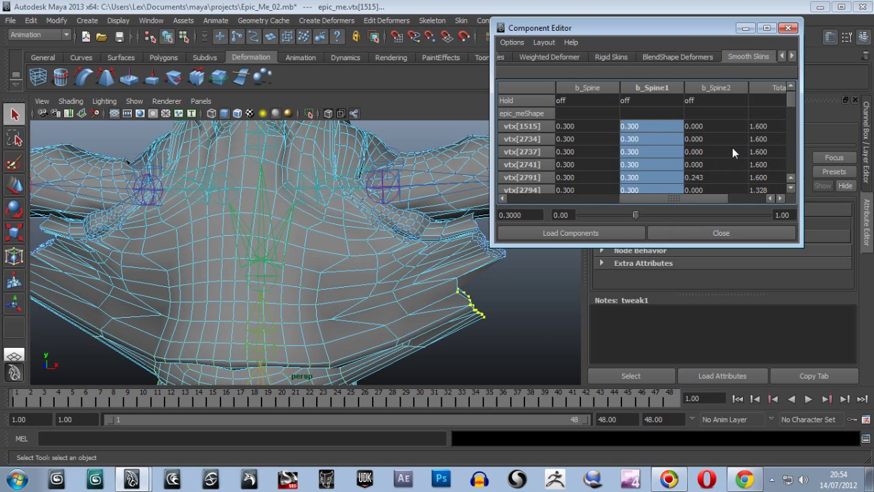
pyautogui.click(709, 125)
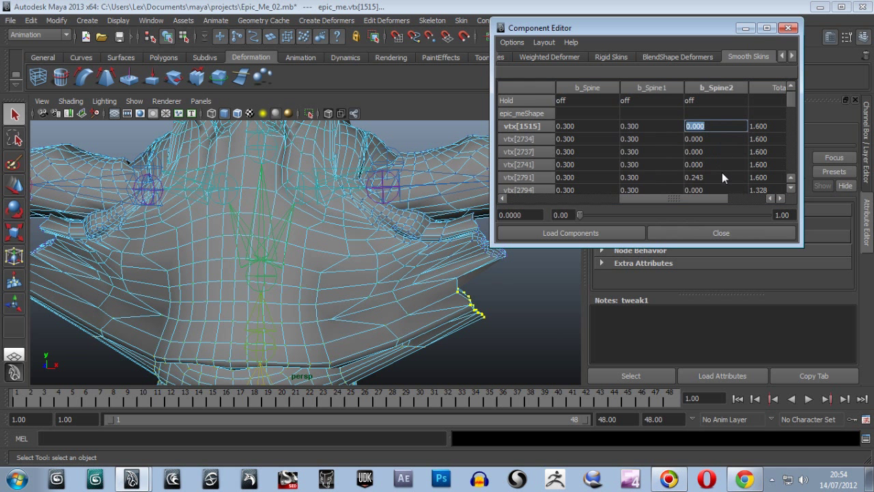
pyautogui.scroll(-5, 722, 173)
pyautogui.scroll(-5, 722, 172)
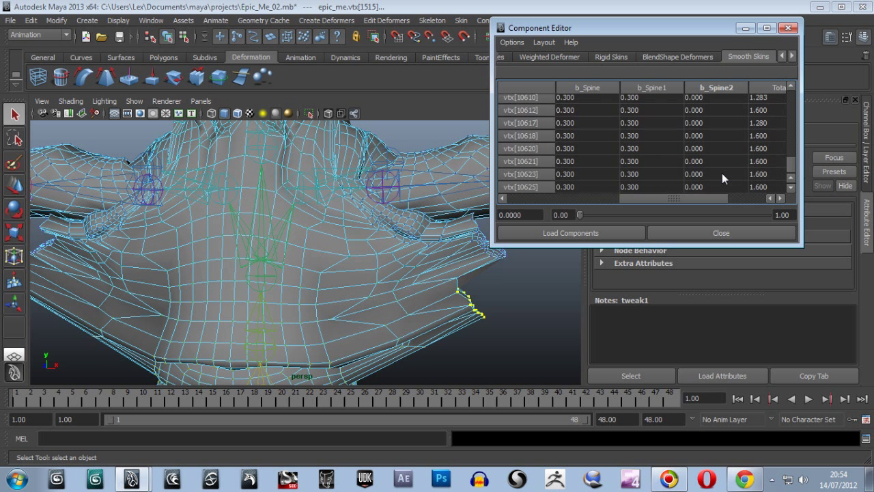
pyautogui.keyDown('shift'); pyautogui.click(715, 188); pyautogui.keyUp('shift')
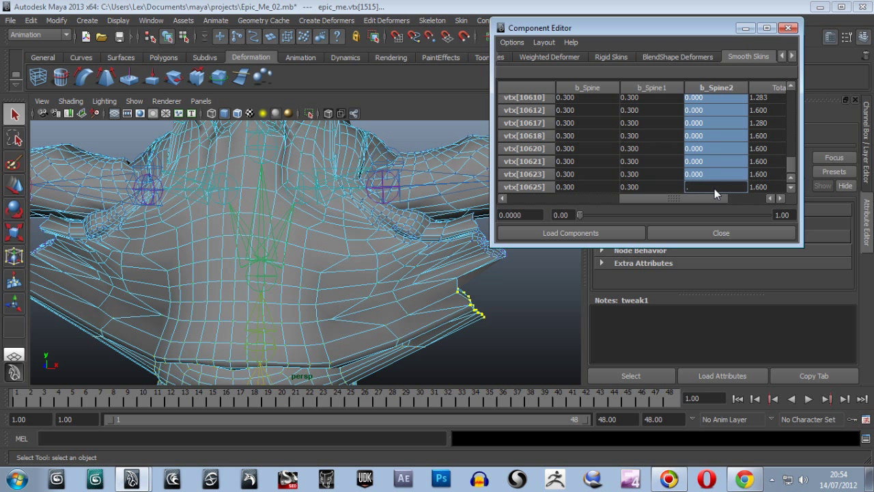
pyautogui.write('.3')
pyautogui.press('Return')
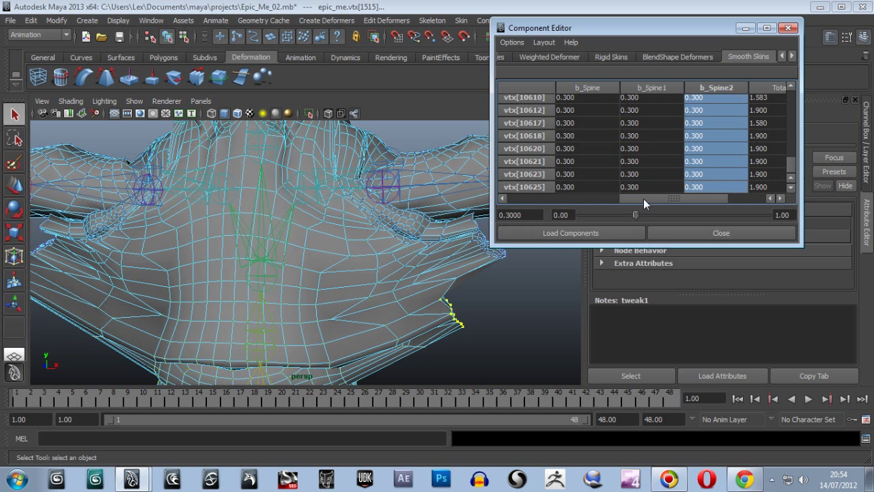
pyautogui.moveTo(643, 199); pyautogui.dragTo(539, 199)
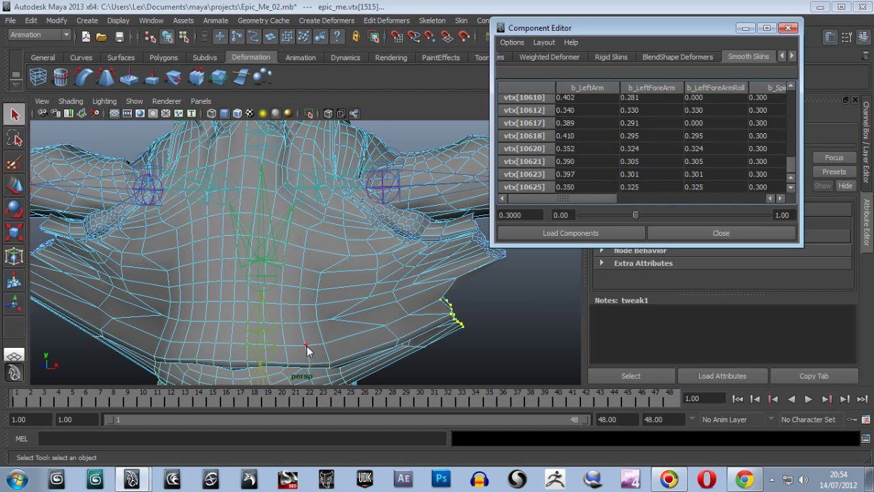
pyautogui.keyDown('alt'); pyautogui.moveTo(306, 351); pyautogui.dragTo(337, 350); pyautogui.keyUp('alt')
# Save the scene as Epic_Me_03.mb in Documents\maya\projects.
pyautogui.press('a')
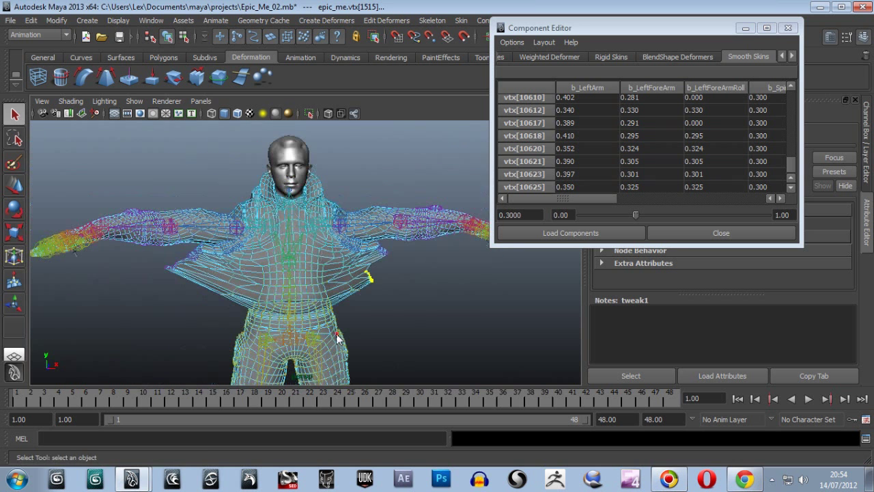
pyautogui.click(11, 20)
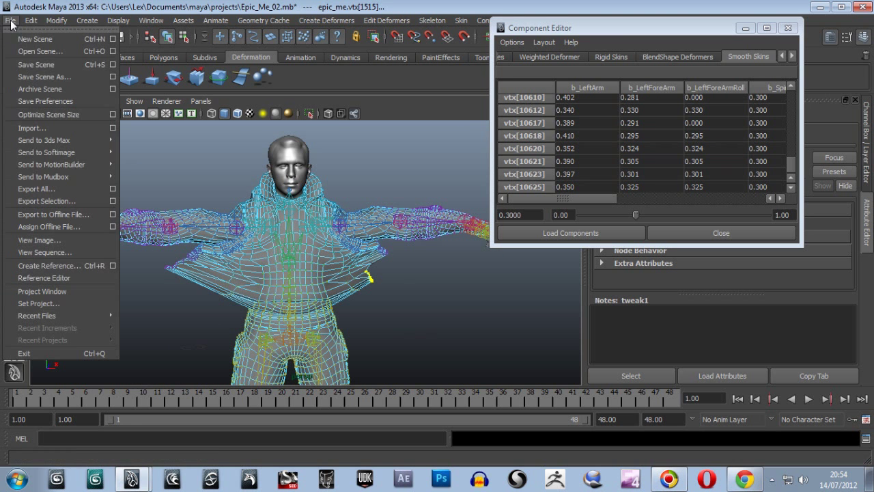
pyautogui.click(45, 75)
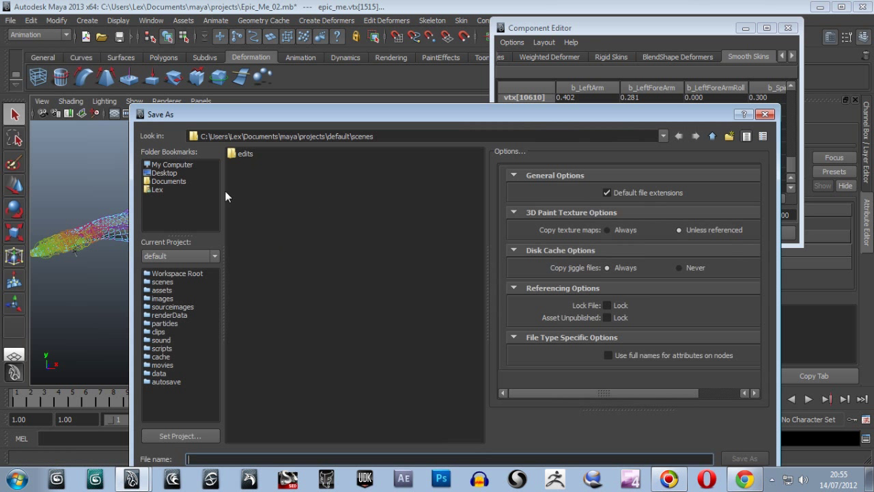
pyautogui.click(161, 181)
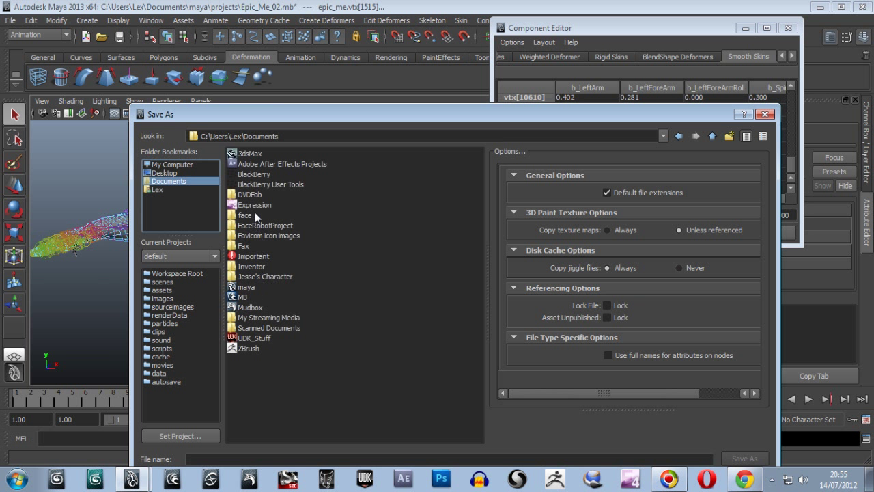
pyautogui.doubleClick(246, 288)
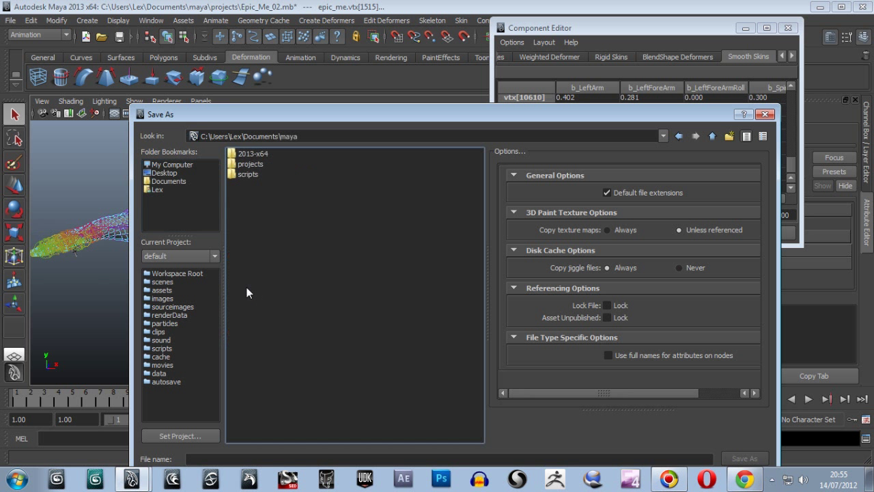
pyautogui.doubleClick(250, 165)
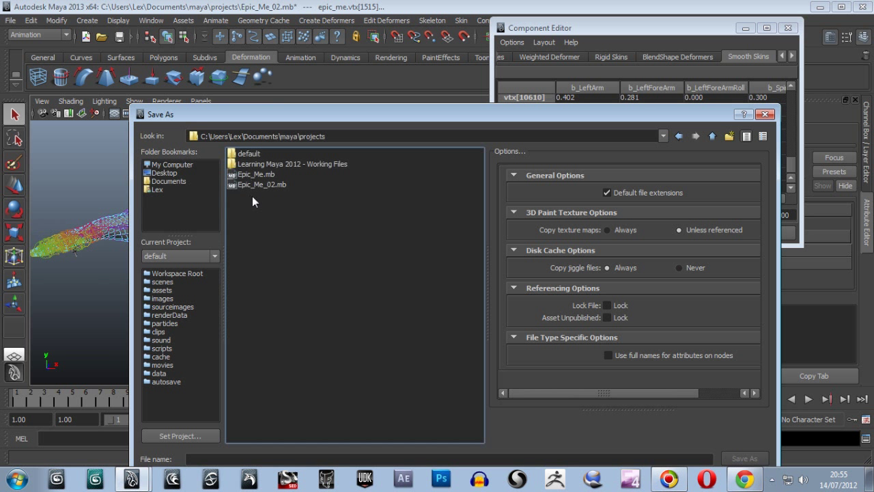
pyautogui.click(252, 186)
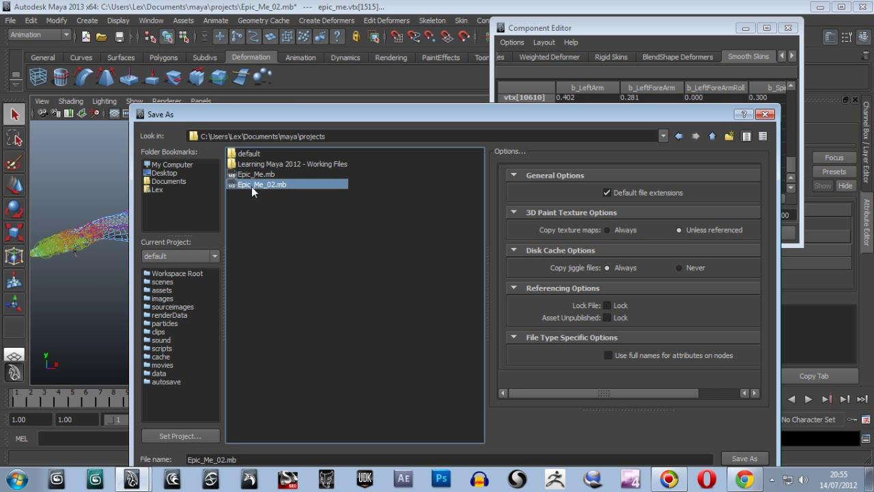
pyautogui.click(225, 461)
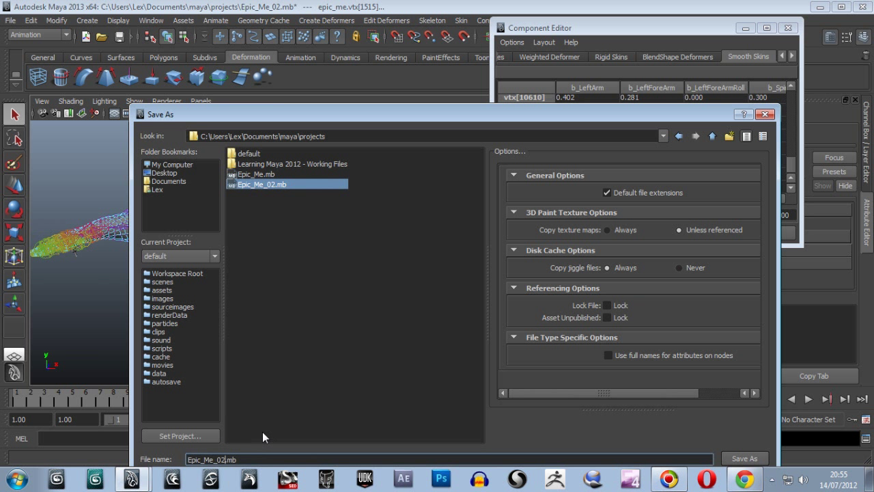
pyautogui.press('BackSpace')
pyautogui.write('3')
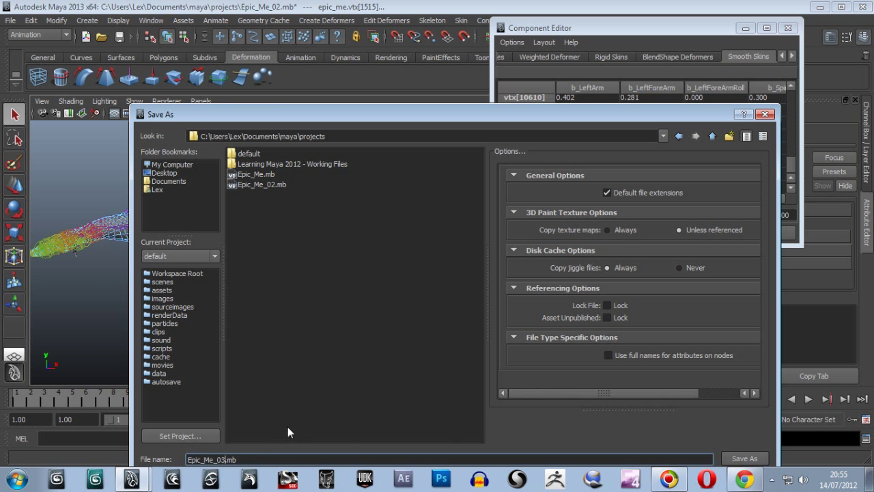
pyautogui.click(747, 458)
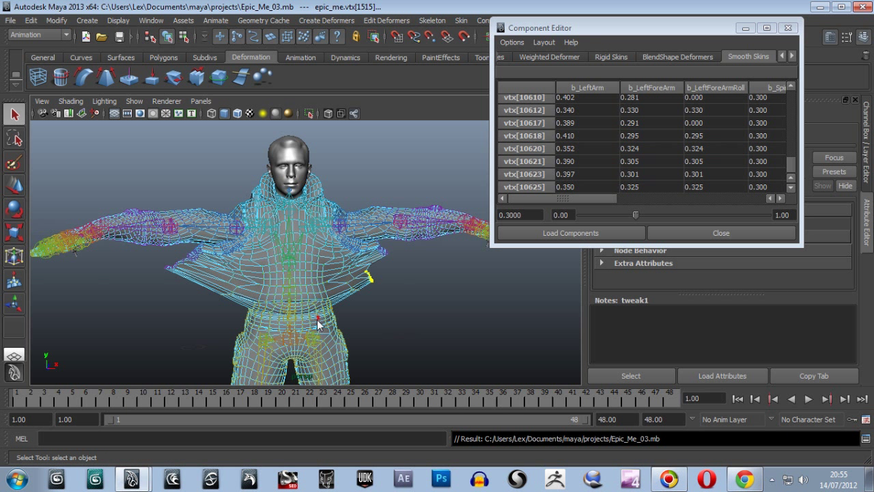
# Turn the character to face the camera, marquee-select the hoodie hem vertices, and scroll the table to their weights.
pyautogui.moveTo(366, 339)
pyautogui.keyDown('alt'); pyautogui.mouseDown()
pyautogui.moveTo(398, 319)
pyautogui.moveTo(318, 319)
pyautogui.moveTo(444, 309)
pyautogui.moveTo(391, 333)
pyautogui.moveTo(232, 321)
pyautogui.moveTo(413, 323)
pyautogui.moveTo(377, 329)
pyautogui.moveTo(489, 321)
pyautogui.moveTo(374, 331)
pyautogui.moveTo(344, 319)
pyautogui.moveTo(410, 317)
pyautogui.moveTo(346, 318)
pyautogui.moveTo(333, 331)
pyautogui.moveTo(361, 323)
pyautogui.mouseUp(); pyautogui.keyUp('alt')
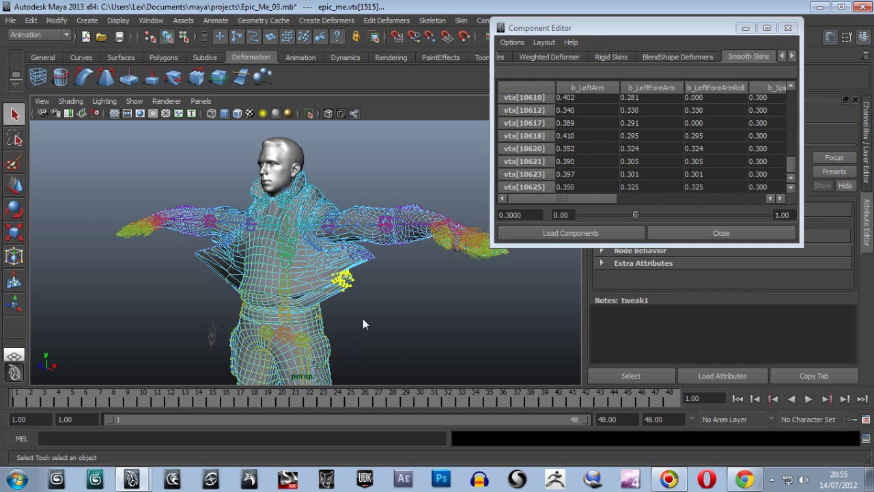
pyautogui.keyDown('alt'); pyautogui.moveTo(380, 322); pyautogui.dragTo(471, 319); pyautogui.keyUp('alt')
pyautogui.moveTo(153, 254); pyautogui.dragTo(212, 305)
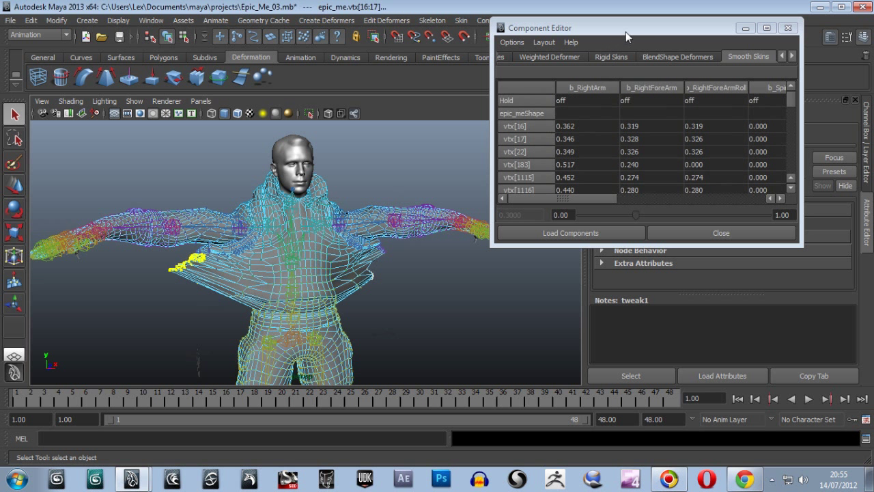
pyautogui.moveTo(628, 34); pyautogui.dragTo(563, 45)
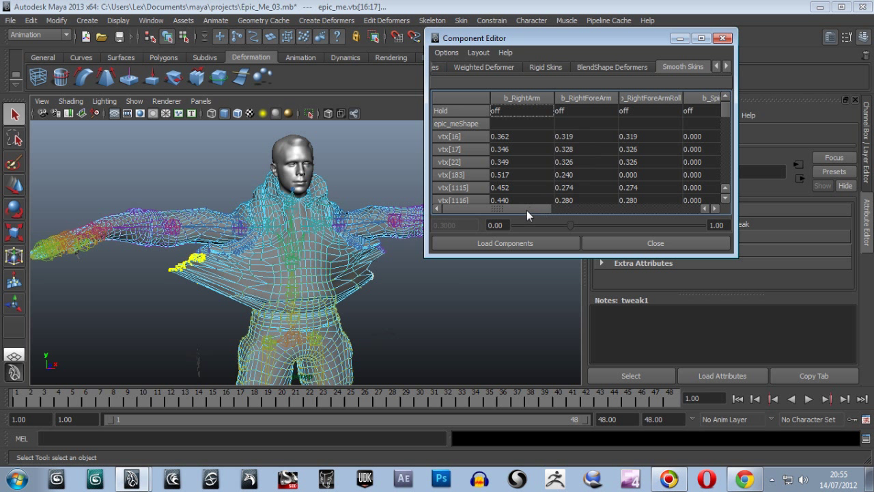
pyautogui.moveTo(530, 210); pyautogui.dragTo(476, 203)
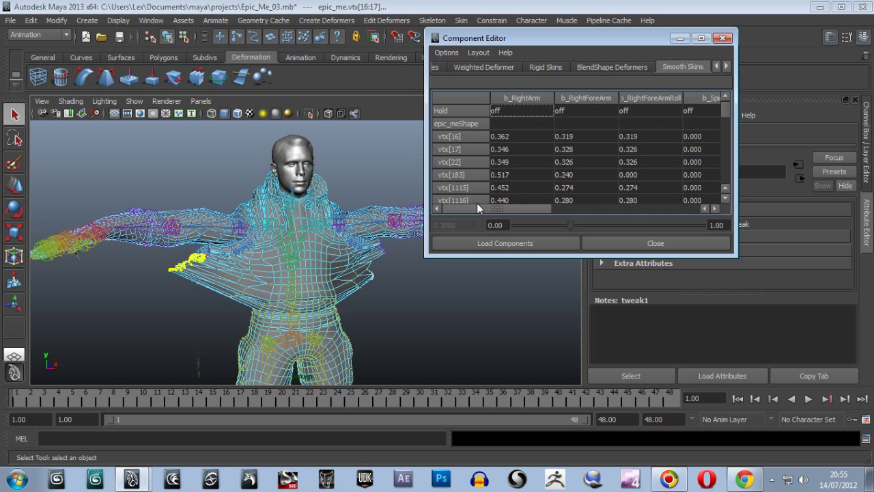
# Set the b_RightArm through b_RightForeArmRoll weights to 0 for every vertex from vtx[16] down.
pyautogui.click(514, 136)
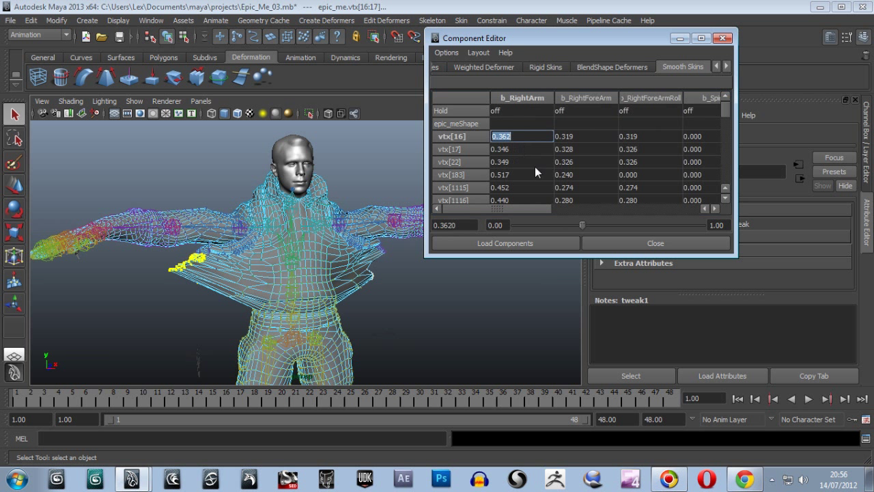
pyautogui.scroll(-5, 543, 183)
pyautogui.scroll(-10, 544, 182)
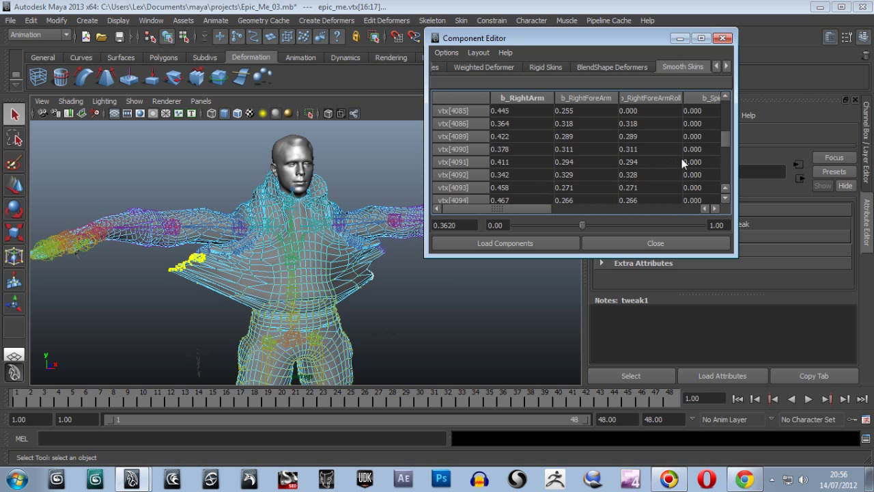
pyautogui.moveTo(726, 143); pyautogui.dragTo(730, 186)
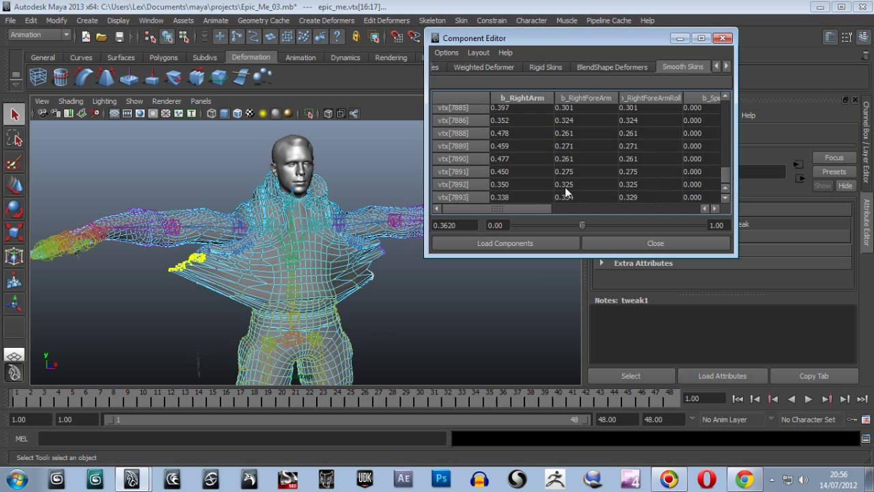
pyautogui.keyDown('shift'); pyautogui.click(520, 198); pyautogui.keyUp('shift')
pyautogui.scroll(3, 621, 165)
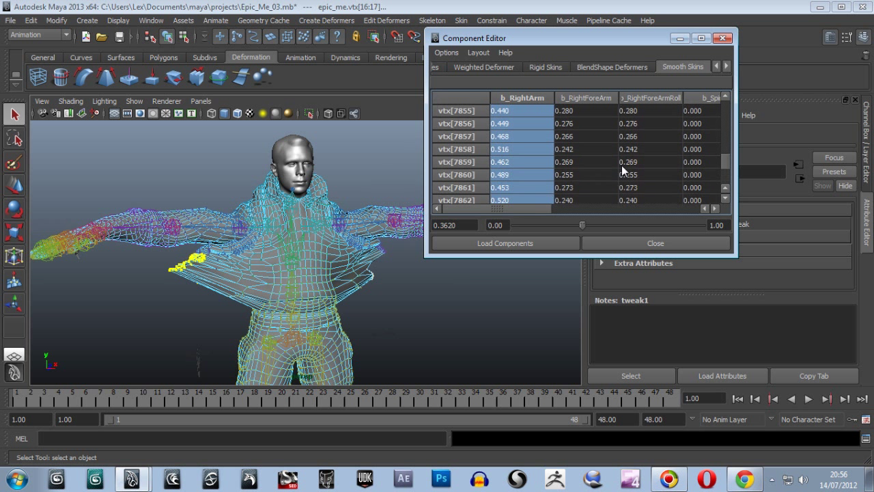
pyautogui.moveTo(728, 161); pyautogui.dragTo(727, 102)
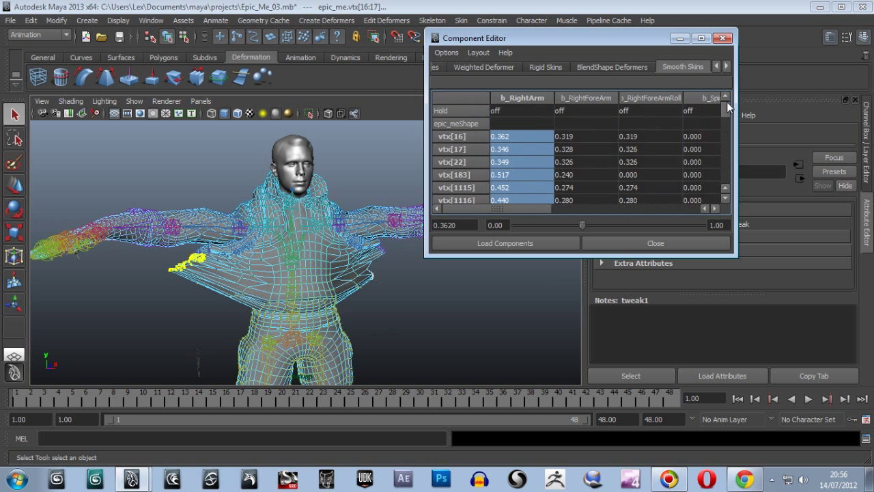
pyautogui.click(516, 136)
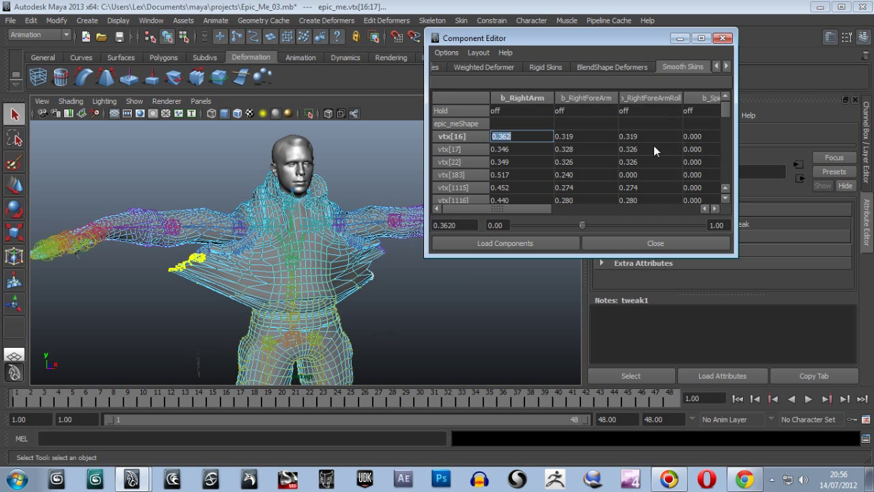
pyautogui.scroll(-10, 653, 146)
pyautogui.scroll(-10, 653, 143)
pyautogui.scroll(-2, 651, 145)
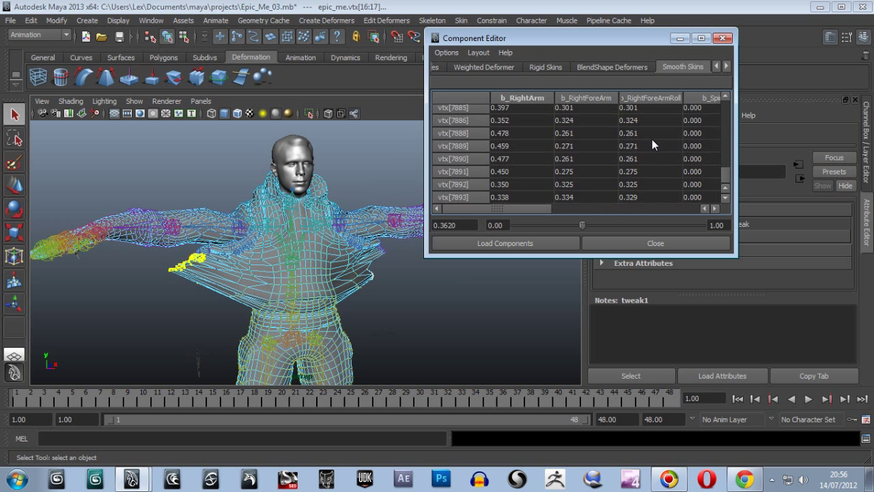
pyautogui.keyDown('shift'); pyautogui.click(647, 197); pyautogui.keyUp('shift')
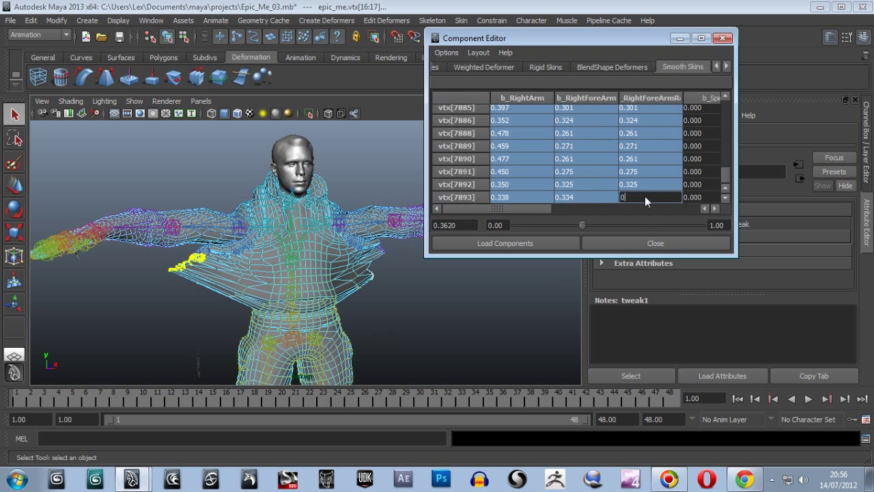
pyautogui.write('0')
pyautogui.press('Return')
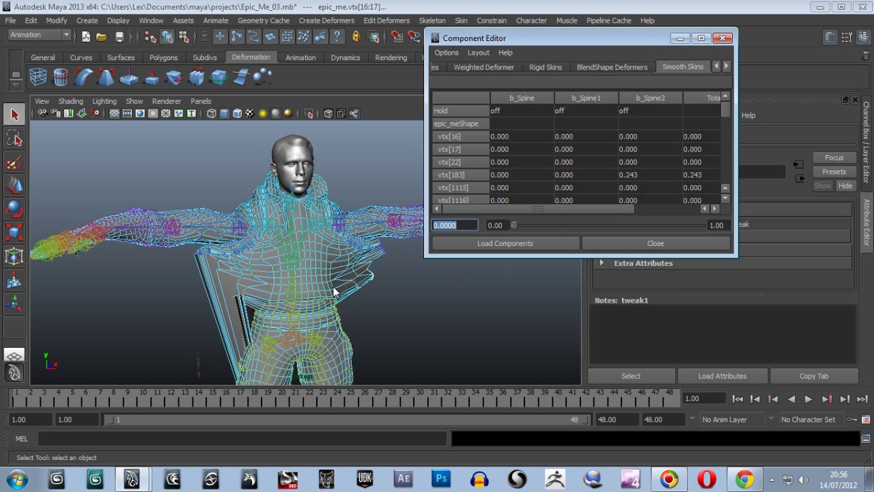
# Orbit and zoom around the character's legs and feet.
pyautogui.scroll(-3, 333, 286)
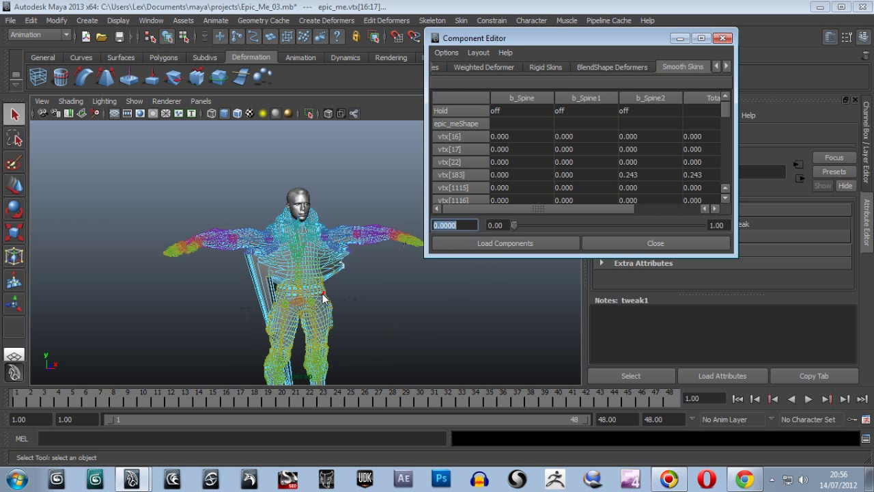
pyautogui.keyDown('alt'); pyautogui.moveTo(374, 329); pyautogui.dragTo(360, 316); pyautogui.keyUp('alt')
pyautogui.keyDown('alt'); pyautogui.moveTo(370, 319); pyautogui.dragTo(334, 227, button='right'); pyautogui.keyUp('alt')
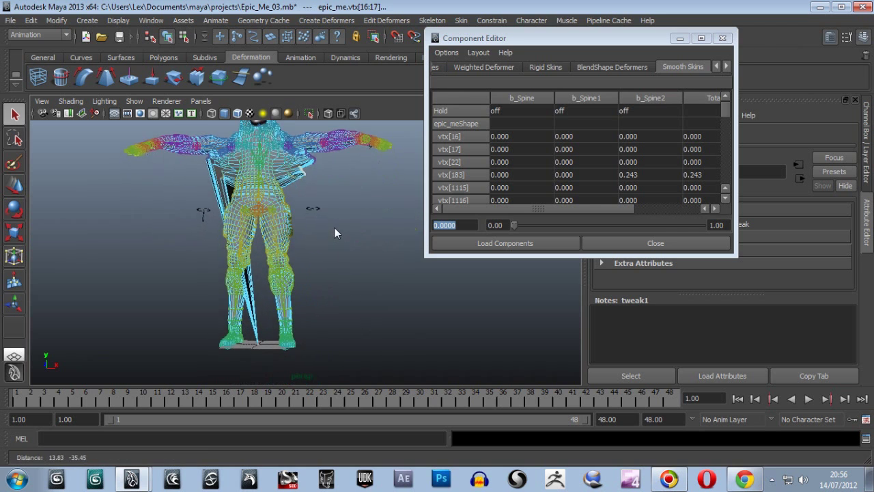
pyautogui.keyDown('alt'); pyautogui.moveTo(327, 307); pyautogui.dragTo(381, 252, button='right'); pyautogui.keyUp('alt')
pyautogui.keyDown('alt'); pyautogui.moveTo(369, 309); pyautogui.dragTo(410, 320); pyautogui.keyUp('alt')
pyautogui.moveTo(506, 38); pyautogui.dragTo(593, 52)
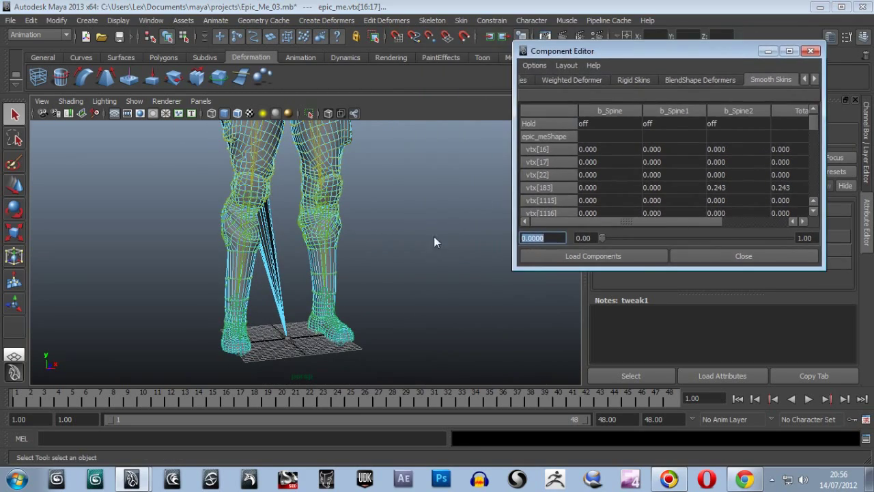
pyautogui.keyDown('alt'); pyautogui.moveTo(433, 238); pyautogui.dragTo(389, 239); pyautogui.keyUp('alt')
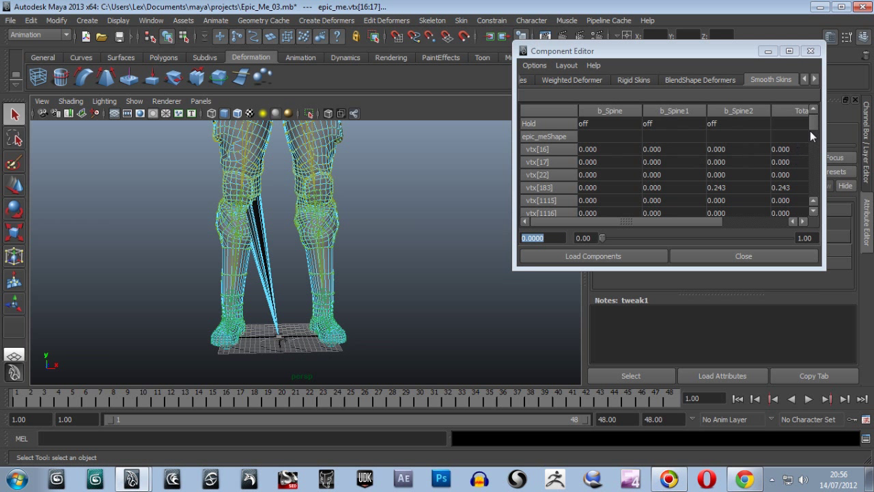
# Check the leg vertices' b_Spine weight columns in the Component Editor, which all read 0.000.
pyautogui.moveTo(812, 131); pyautogui.dragTo(823, 112)
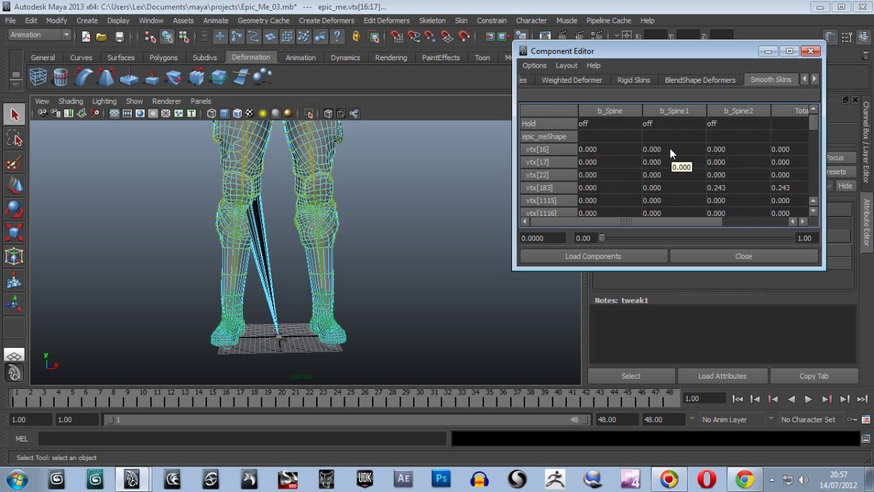
pyautogui.click(602, 148)
pyautogui.scroll(-2, 620, 196)
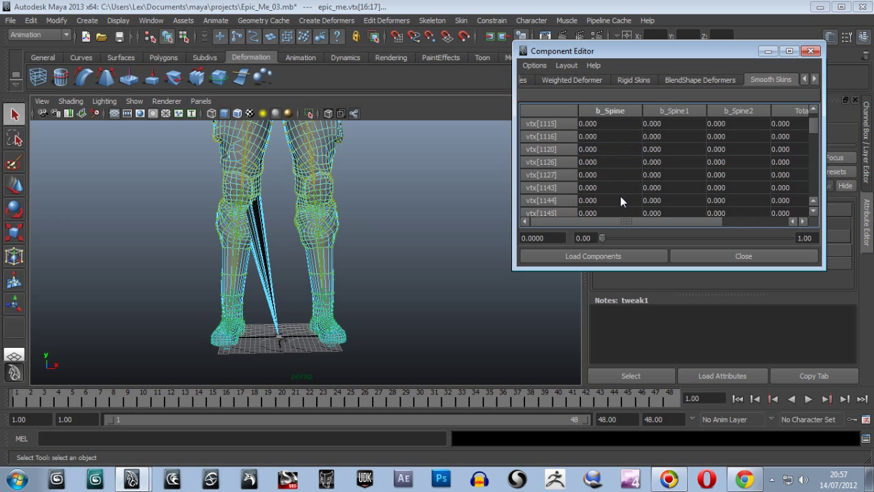
pyautogui.scroll(-10, 620, 196)
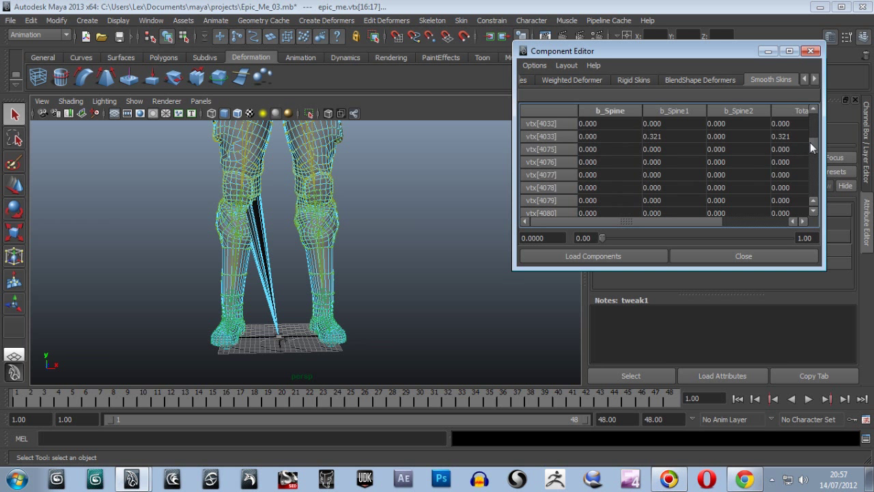
pyautogui.moveTo(811, 146); pyautogui.dragTo(820, 192)
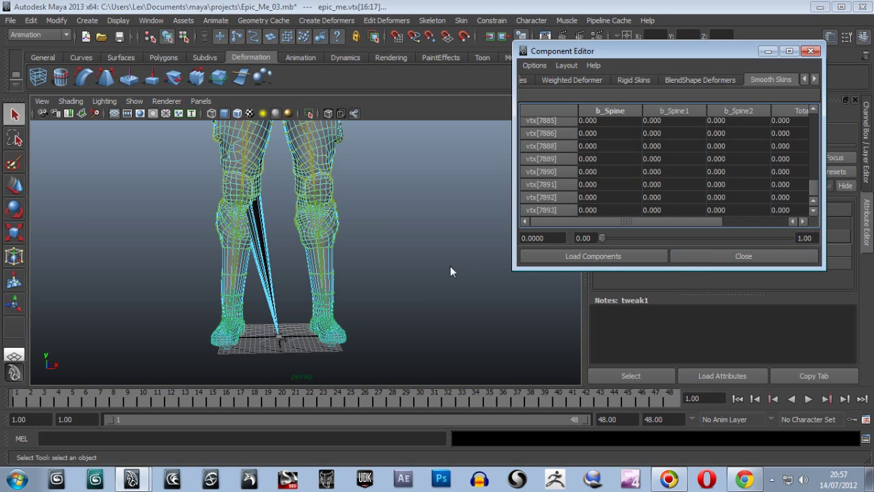
pyautogui.keyDown('alt'); pyautogui.moveTo(429, 264); pyautogui.dragTo(492, 245); pyautogui.keyUp('alt')
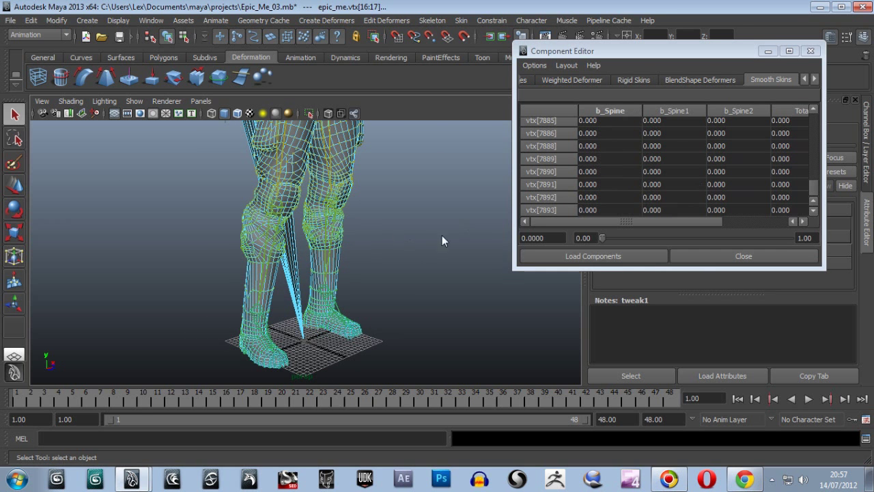
pyautogui.keyDown('alt'); pyautogui.moveTo(422, 283); pyautogui.dragTo(391, 244); pyautogui.keyUp('alt')
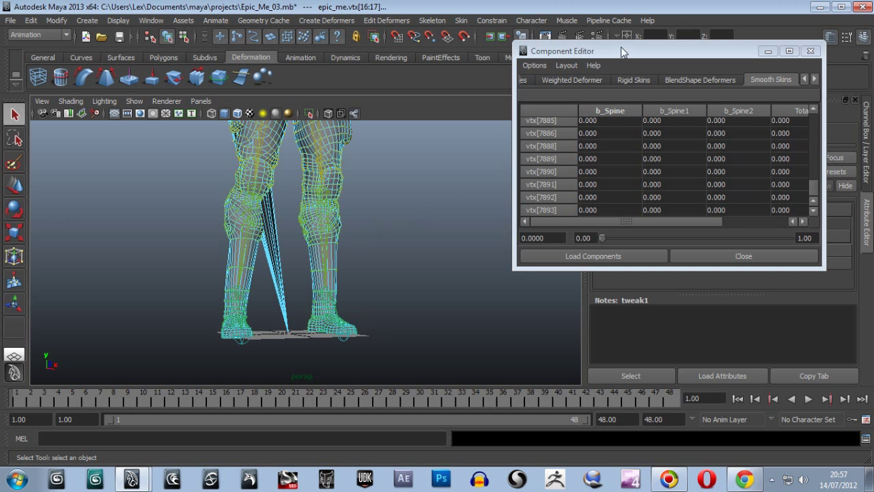
pyautogui.moveTo(622, 52); pyautogui.dragTo(526, 73)
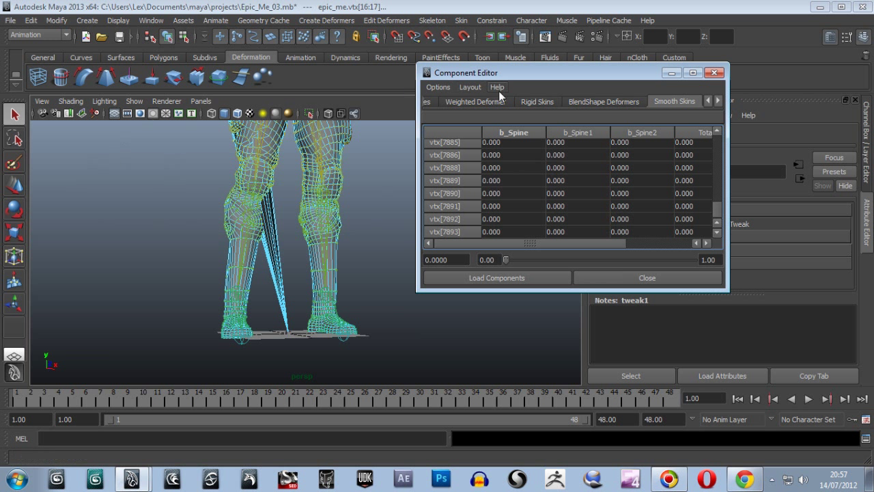
# Reload Epic_Me_03.mb from Recent Files without saving, then move the Component Editor aside.
pyautogui.click(714, 73)
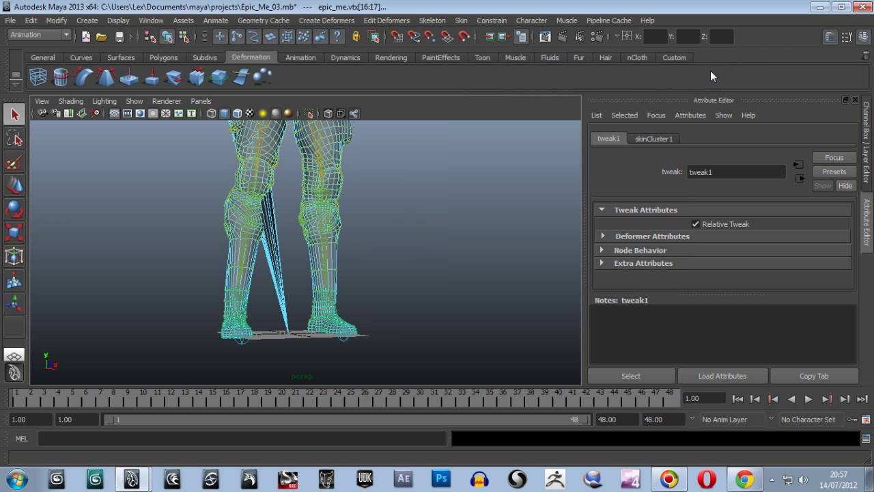
pyautogui.click(11, 21)
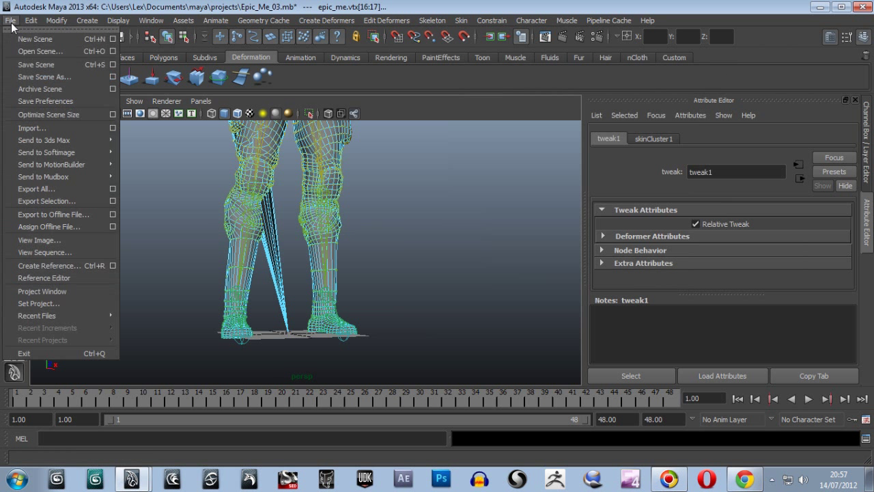
pyautogui.moveTo(50, 317)
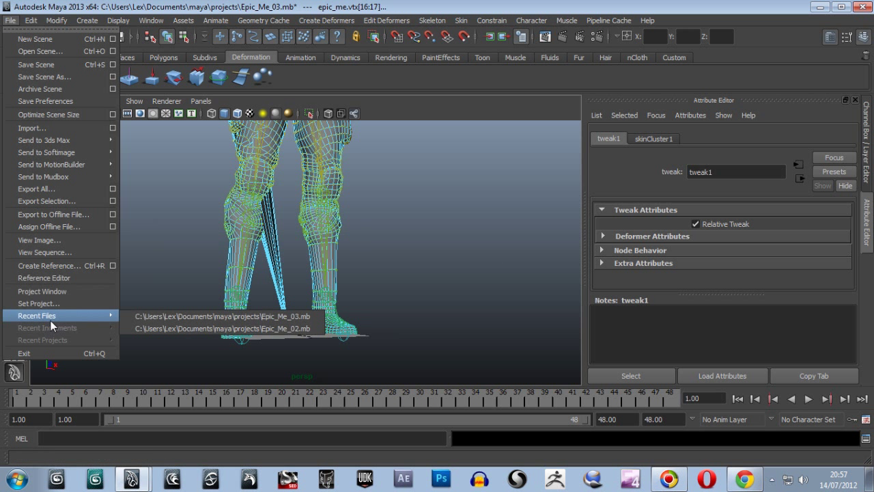
pyautogui.click(263, 316)
pyautogui.click(443, 245)
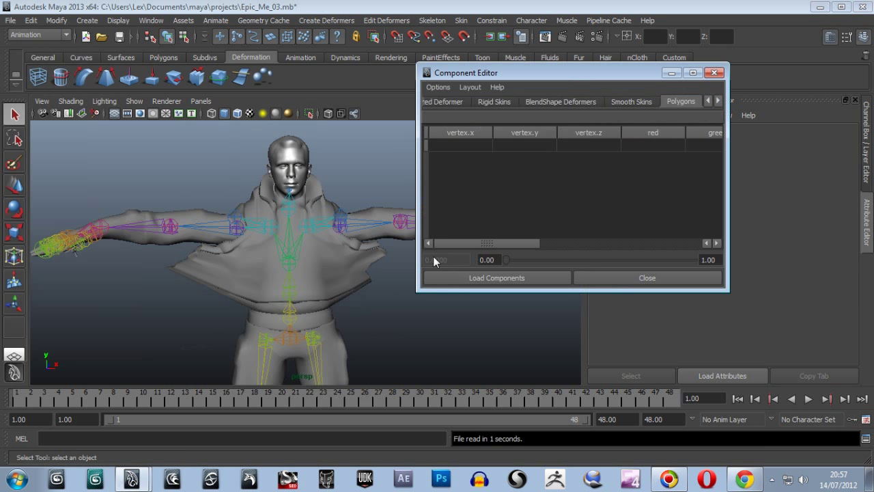
pyautogui.moveTo(561, 74); pyautogui.dragTo(642, 59)
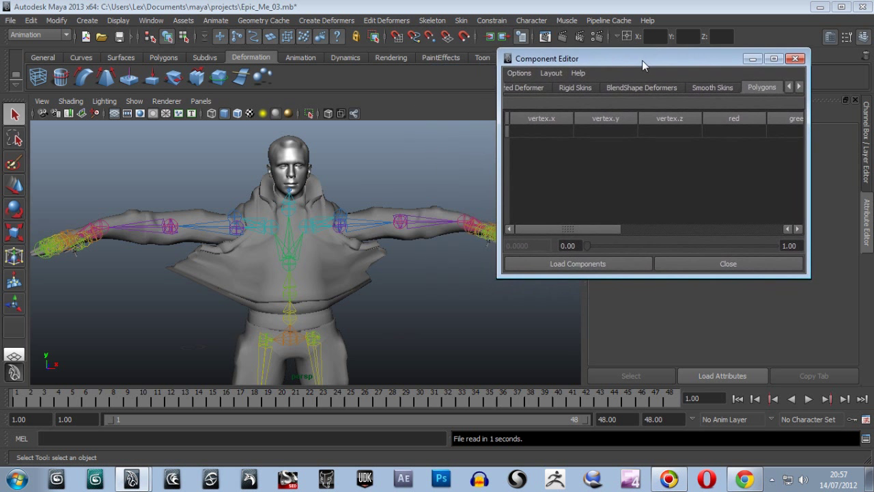
pyautogui.keyDown('alt'); pyautogui.moveTo(378, 312); pyautogui.dragTo(308, 318); pyautogui.keyUp('alt')
# Close the Component Editor and select the character mesh to show epic_meShape, zooming to the shoulders.
pyautogui.click(795, 58)
pyautogui.keyDown('alt'); pyautogui.moveTo(451, 322); pyautogui.dragTo(441, 308); pyautogui.keyUp('alt')
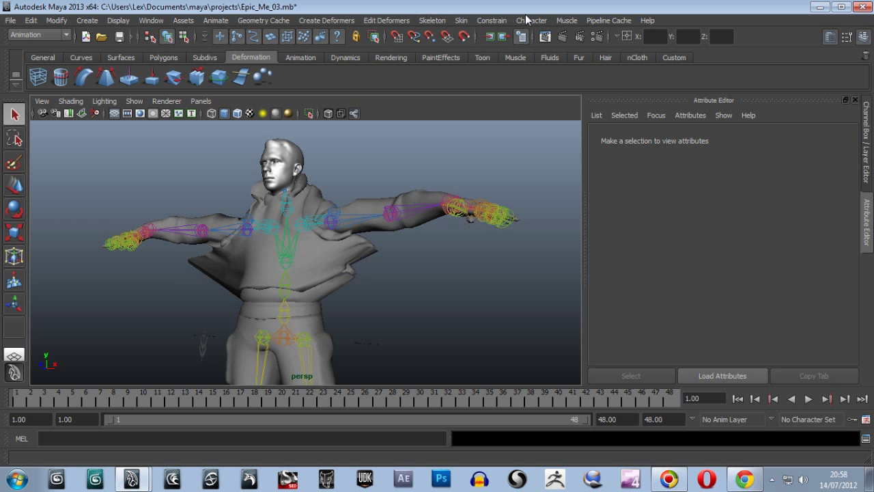
pyautogui.click(312, 256)
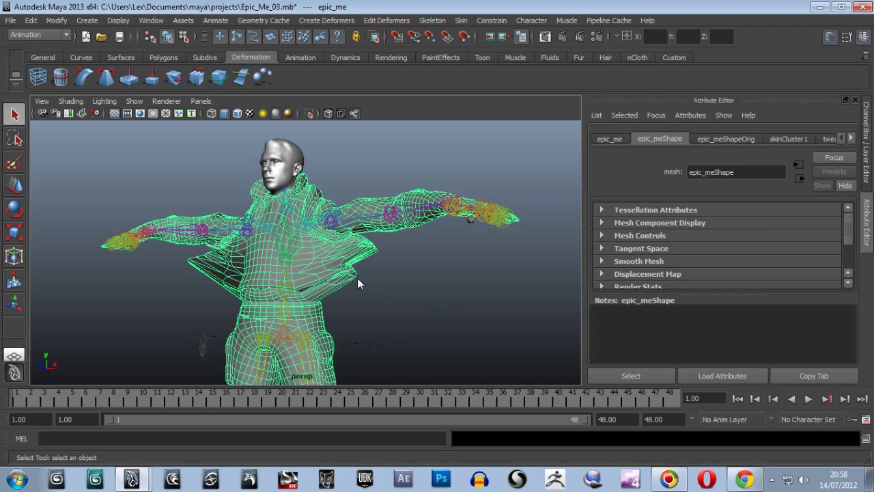
pyautogui.keyDown('alt'); pyautogui.moveTo(353, 265); pyautogui.dragTo(440, 328); pyautogui.keyUp('alt')
pyautogui.scroll(5, 395, 317)
pyautogui.scroll(-5, 436, 326)
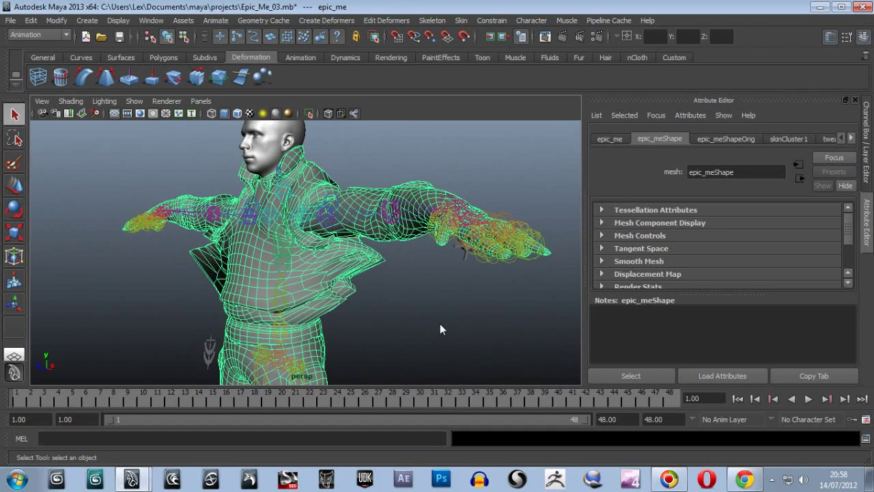
pyautogui.scroll(5, 491, 319)
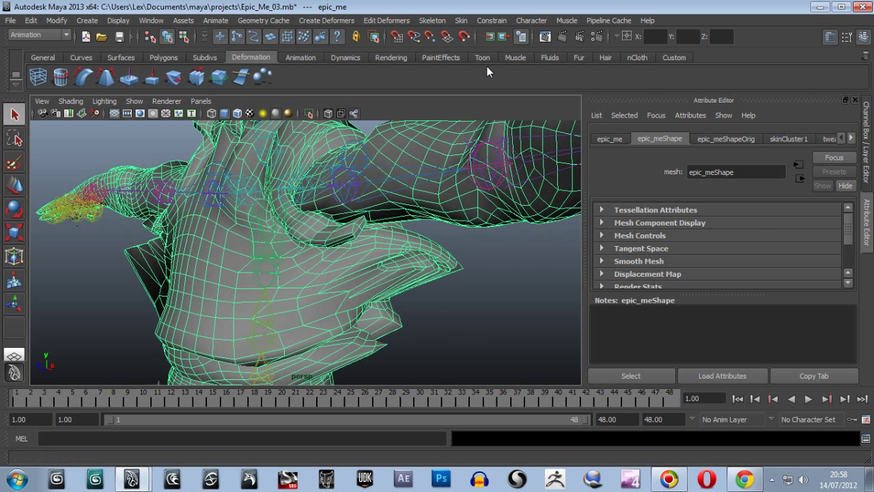
# Start the Paint Skin Weights Tool from Skin > Edit Smooth Skin and widen its Tool Settings panel.
pyautogui.click(460, 21)
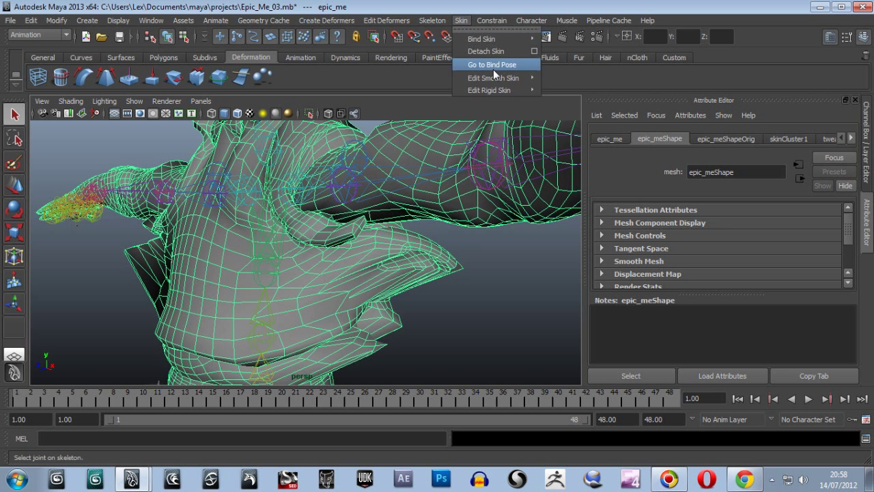
pyautogui.moveTo(491, 78)
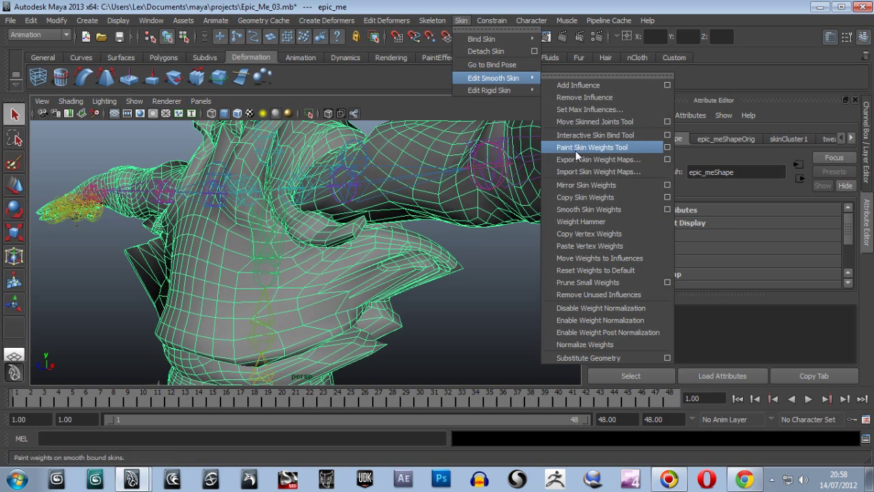
pyautogui.click(668, 148)
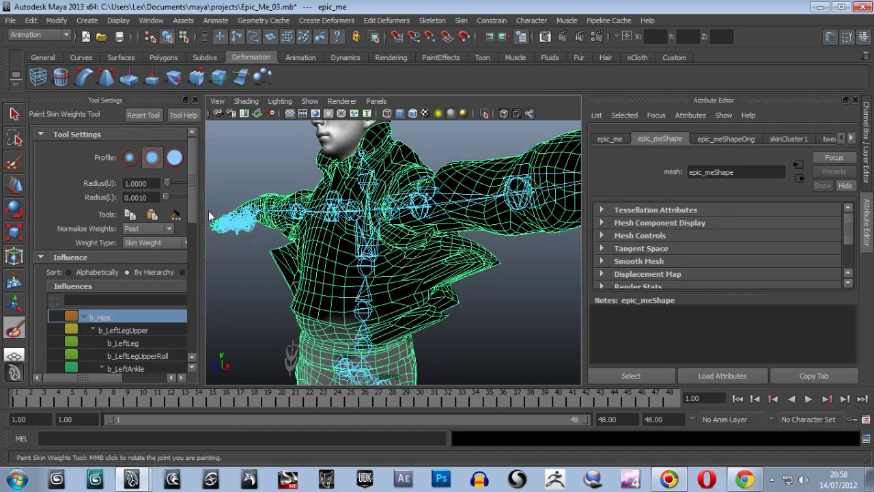
pyautogui.moveTo(202, 213); pyautogui.dragTo(248, 210)
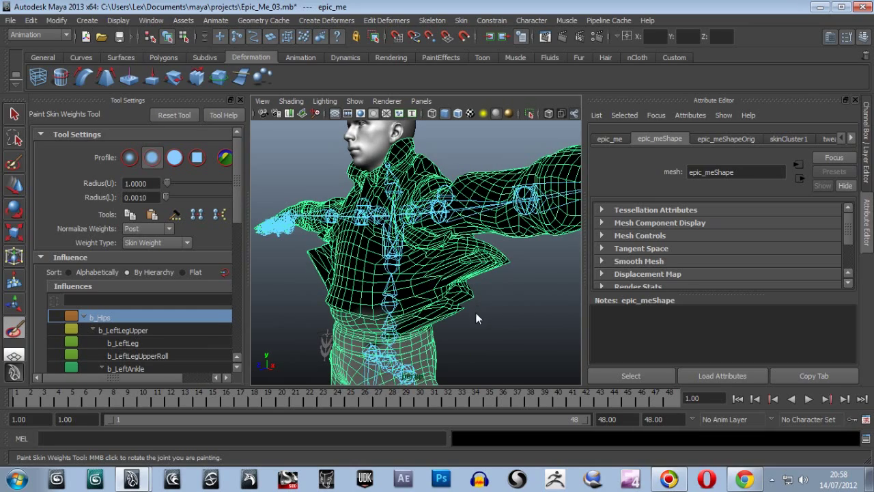
# Frame the whole character and zoom in on the hips.
pyautogui.keyDown('alt'); pyautogui.moveTo(474, 315); pyautogui.dragTo(453, 321); pyautogui.keyUp('alt')
pyautogui.press('f')
pyautogui.scroll(-1, 530, 312)
pyautogui.scroll(4, 528, 313)
pyautogui.scroll(5, 495, 319)
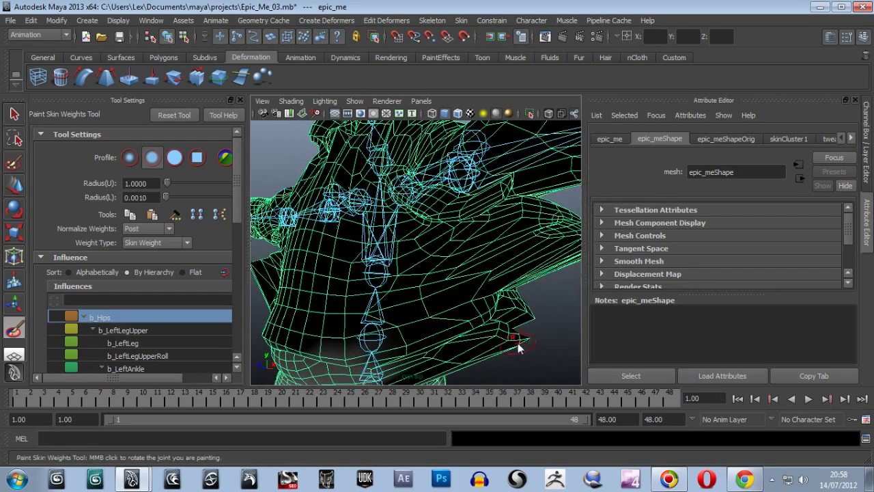
# Paint b_Hips weight across the jacket's lower front flap in two strokes.
pyautogui.moveTo(503, 335)
pyautogui.mouseDown()
pyautogui.moveTo(510, 357)
pyautogui.moveTo(500, 347)
pyautogui.moveTo(494, 354)
pyautogui.moveTo(536, 357)
pyautogui.moveTo(378, 362)
pyautogui.mouseUp()
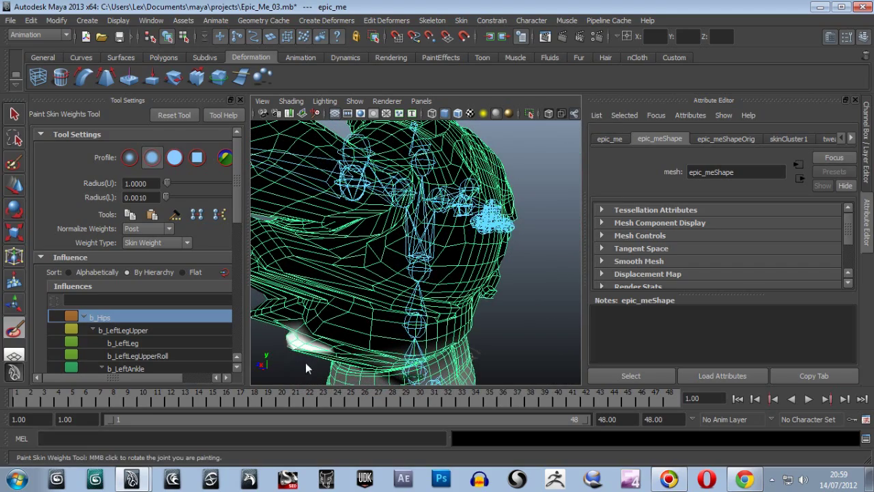
pyautogui.moveTo(304, 354)
pyautogui.mouseDown()
pyautogui.moveTo(292, 345)
pyautogui.moveTo(544, 332)
pyautogui.moveTo(488, 363)
pyautogui.mouseUp()
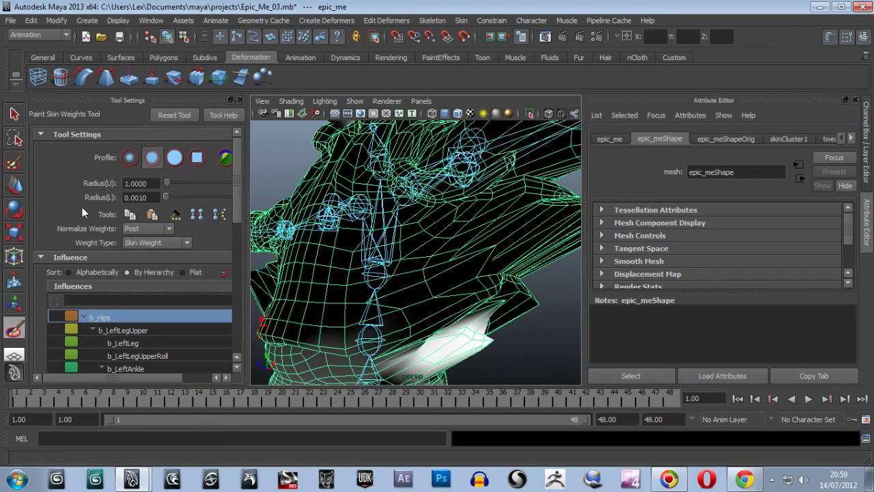
# Set the weight brush Radius(U) to 1.3605.
pyautogui.scroll(-2, 71, 208)
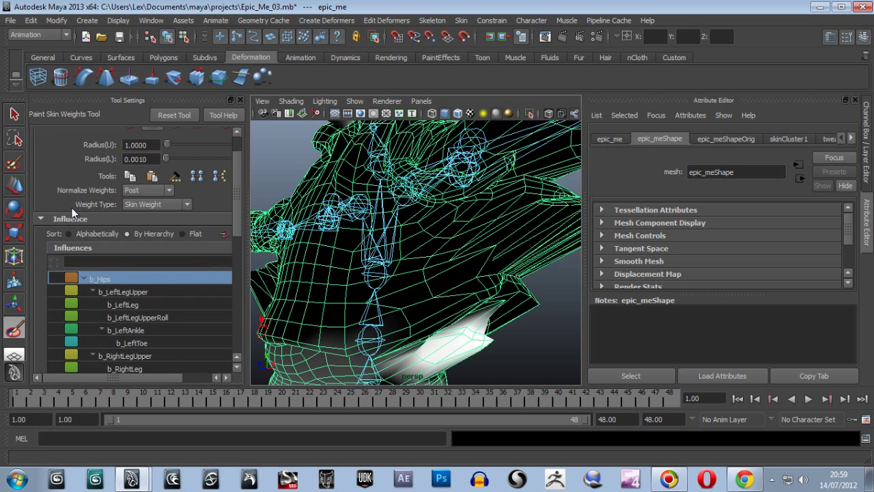
pyautogui.scroll(-5, 71, 206)
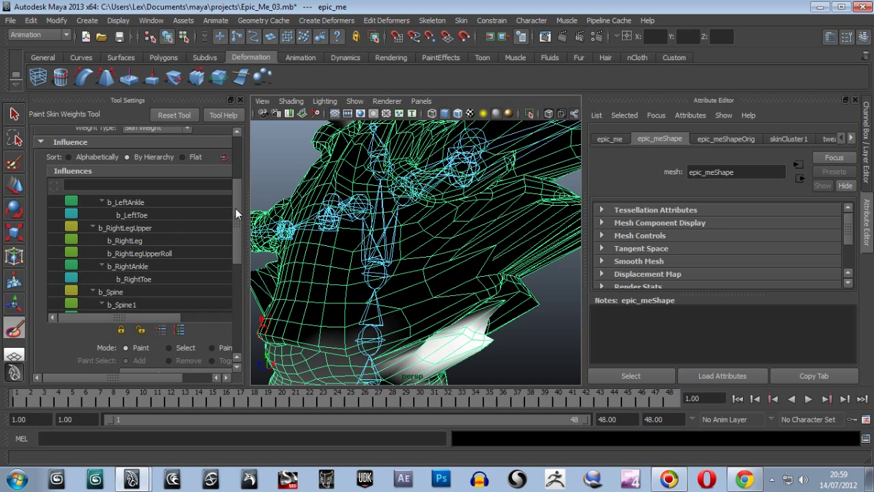
pyautogui.moveTo(236, 209); pyautogui.dragTo(245, 165)
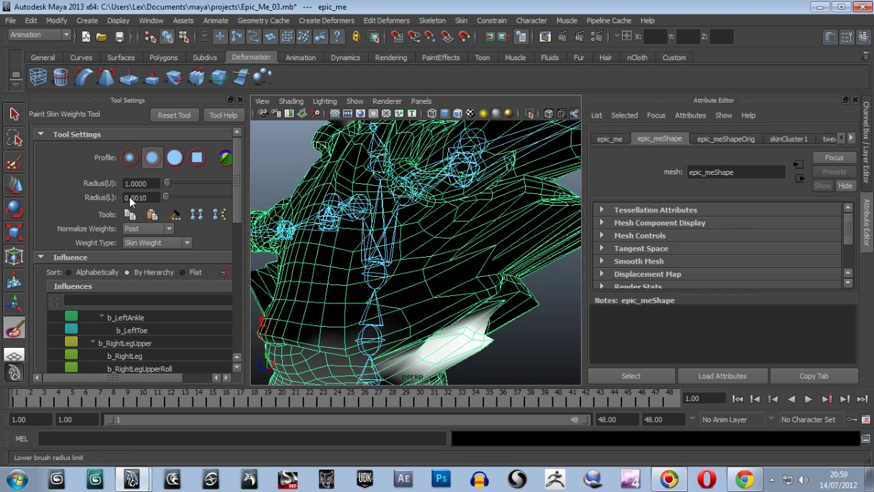
pyautogui.moveTo(170, 185); pyautogui.dragTo(190, 183)
pyautogui.moveTo(194, 184); pyautogui.dragTo(166, 183)
pyautogui.moveTo(168, 182); pyautogui.dragTo(171, 183)
pyautogui.moveTo(170, 182); pyautogui.dragTo(169, 183)
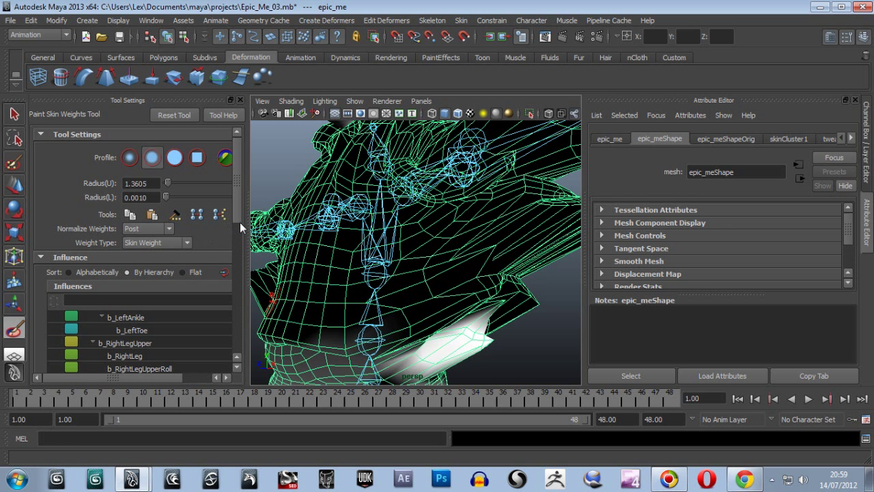
# Widen the options panel and lower the paint Value to about 0.534.
pyautogui.moveTo(248, 233)
pyautogui.mouseDown()
pyautogui.moveTo(425, 248)
pyautogui.moveTo(381, 225)
pyautogui.mouseUp()
pyautogui.moveTo(371, 196)
pyautogui.mouseDown()
pyautogui.moveTo(372, 246)
pyautogui.moveTo(387, 285)
pyautogui.moveTo(374, 263)
pyautogui.mouseUp()
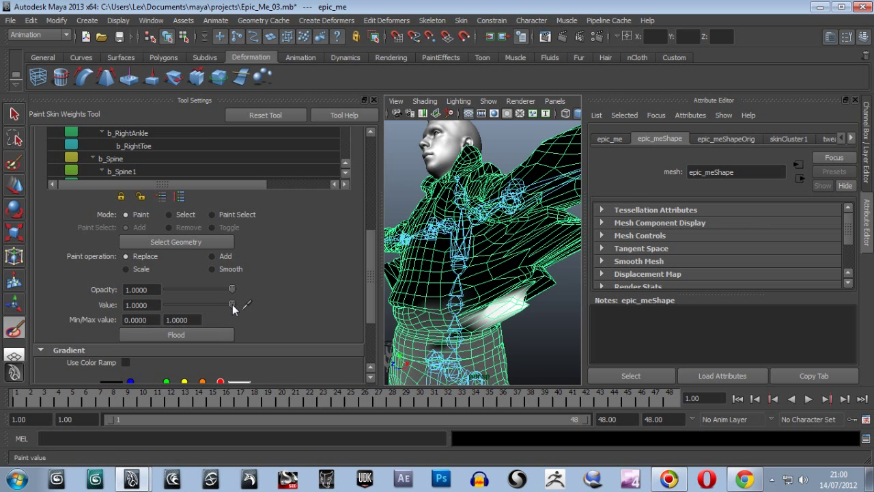
pyautogui.moveTo(230, 304); pyautogui.dragTo(202, 304)
# Enlarge the viewport and blend half-value b_Hips weight onto the flap's spike tips.
pyautogui.moveTo(370, 256)
pyautogui.mouseDown()
pyautogui.moveTo(380, 299)
pyautogui.moveTo(354, 182)
pyautogui.mouseUp()
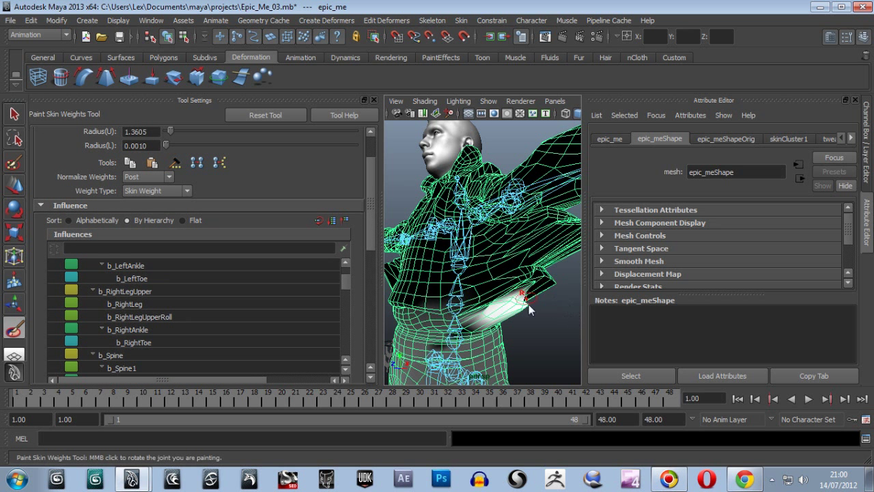
pyautogui.moveTo(379, 207); pyautogui.dragTo(259, 219)
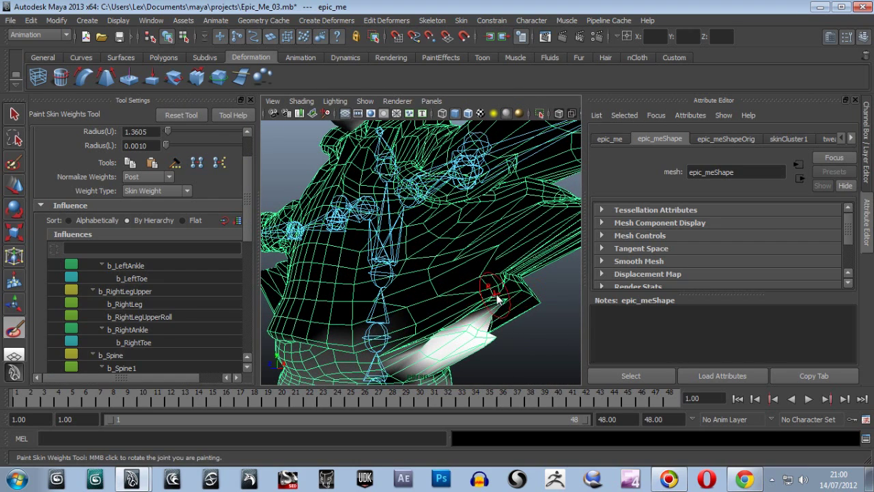
pyautogui.moveTo(529, 299)
pyautogui.mouseDown()
pyautogui.moveTo(509, 321)
pyautogui.moveTo(488, 287)
pyautogui.moveTo(493, 310)
pyautogui.moveTo(478, 310)
pyautogui.moveTo(462, 255)
pyautogui.moveTo(478, 300)
pyautogui.moveTo(492, 276)
pyautogui.moveTo(445, 318)
pyautogui.moveTo(472, 374)
pyautogui.mouseUp()
pyautogui.moveTo(490, 323)
pyautogui.mouseDown()
pyautogui.moveTo(489, 352)
pyautogui.moveTo(449, 336)
pyautogui.moveTo(445, 359)
pyautogui.moveTo(474, 334)
pyautogui.moveTo(452, 339)
pyautogui.moveTo(494, 344)
pyautogui.moveTo(436, 336)
pyautogui.mouseUp()
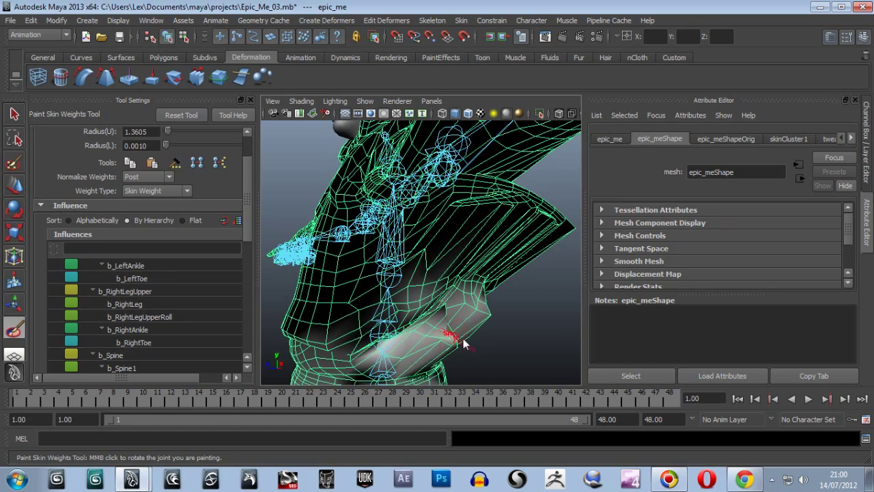
# Orbit around the character to check the weights and paint along the jacket's lower edge.
pyautogui.moveTo(478, 340)
pyautogui.keyDown('alt'); pyautogui.mouseDown()
pyautogui.moveTo(491, 352)
pyautogui.moveTo(336, 334)
pyautogui.moveTo(548, 331)
pyautogui.mouseUp(); pyautogui.keyUp('alt')
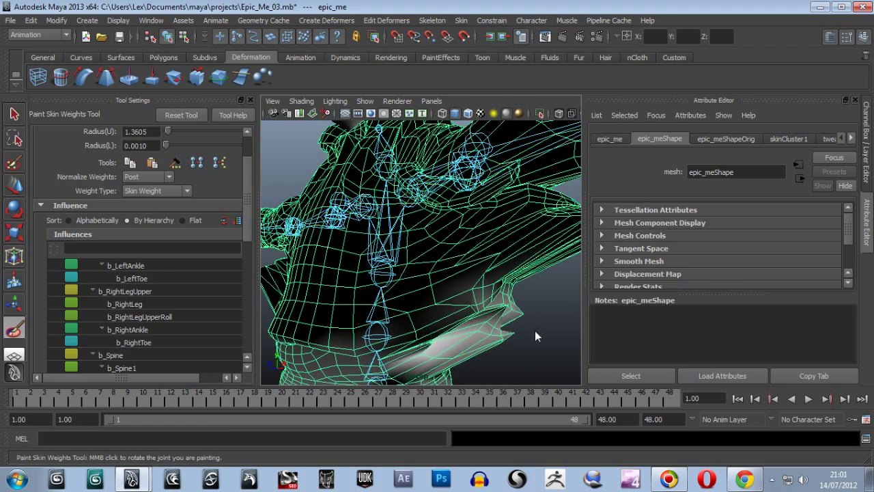
pyautogui.moveTo(535, 330)
pyautogui.keyDown('alt'); pyautogui.mouseDown()
pyautogui.moveTo(465, 328)
pyautogui.moveTo(484, 333)
pyautogui.moveTo(468, 331)
pyautogui.moveTo(543, 313)
pyautogui.moveTo(531, 323)
pyautogui.mouseUp(); pyautogui.keyUp('alt')
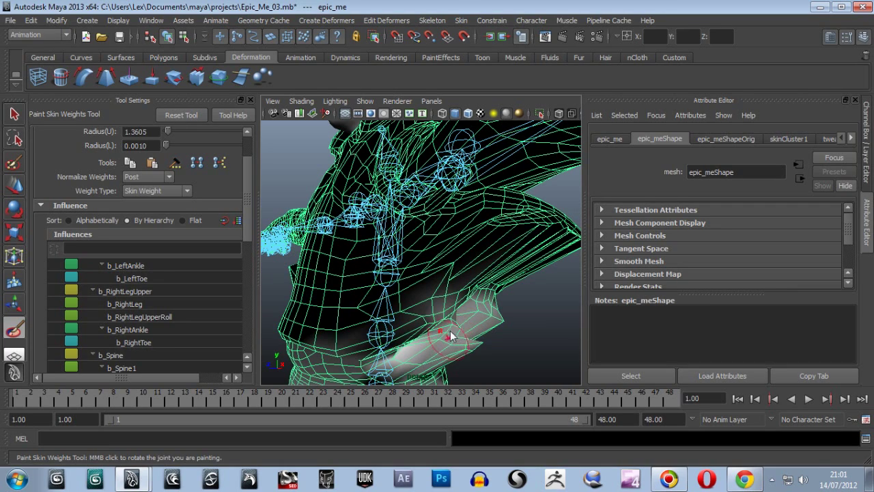
pyautogui.moveTo(469, 351)
pyautogui.keyDown('alt'); pyautogui.mouseDown()
pyautogui.moveTo(498, 344)
pyautogui.moveTo(426, 336)
pyautogui.moveTo(420, 346)
pyautogui.moveTo(329, 341)
pyautogui.mouseUp(); pyautogui.keyUp('alt')
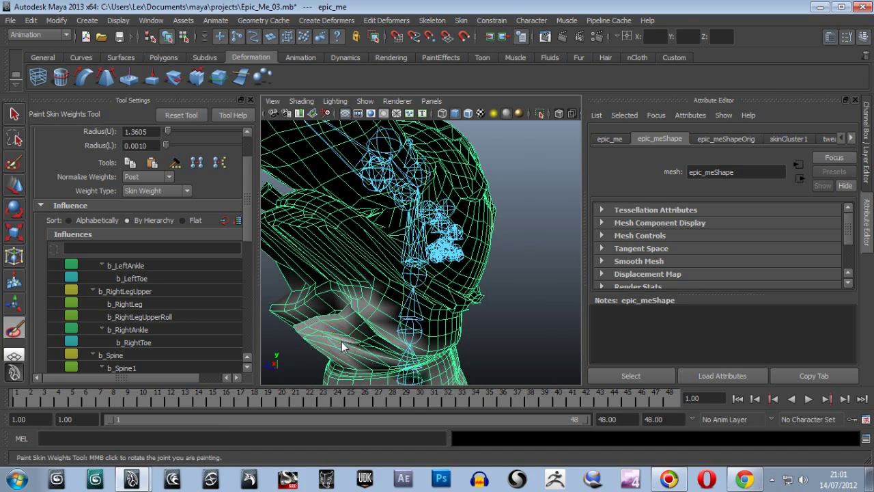
pyautogui.moveTo(379, 345)
pyautogui.keyDown('alt'); pyautogui.mouseDown()
pyautogui.moveTo(539, 338)
pyautogui.moveTo(517, 351)
pyautogui.moveTo(570, 327)
pyautogui.moveTo(551, 309)
pyautogui.moveTo(511, 330)
pyautogui.moveTo(477, 328)
pyautogui.moveTo(477, 341)
pyautogui.moveTo(485, 332)
pyautogui.moveTo(474, 349)
pyautogui.moveTo(464, 350)
pyautogui.moveTo(484, 335)
pyautogui.moveTo(467, 327)
pyautogui.moveTo(476, 342)
pyautogui.moveTo(487, 328)
pyautogui.moveTo(437, 347)
pyautogui.moveTo(528, 337)
pyautogui.mouseUp(); pyautogui.keyUp('alt')
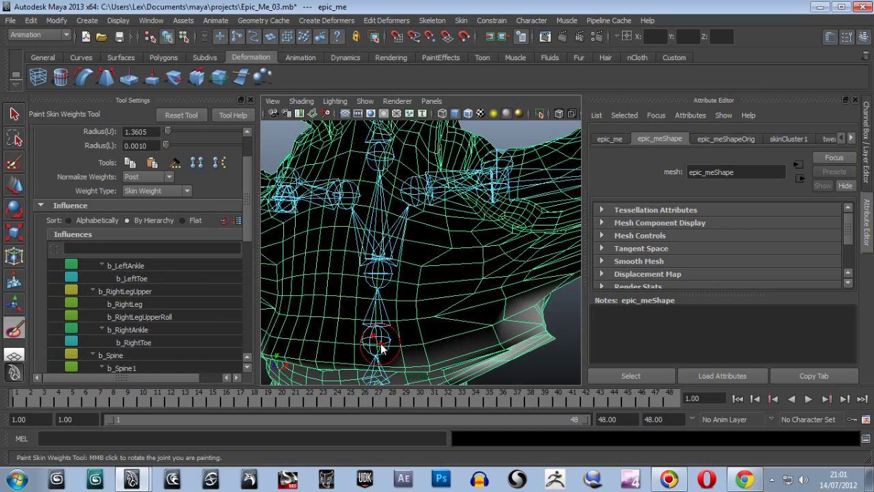
pyautogui.keyDown('alt'); pyautogui.moveTo(472, 347); pyautogui.dragTo(517, 340); pyautogui.keyUp('alt')
pyautogui.scroll(-8, 525, 343)
pyautogui.scroll(5, 522, 343)
pyautogui.moveTo(494, 293)
pyautogui.mouseDown()
pyautogui.moveTo(470, 296)
pyautogui.moveTo(495, 301)
pyautogui.moveTo(484, 307)
pyautogui.moveTo(447, 307)
pyautogui.mouseUp()
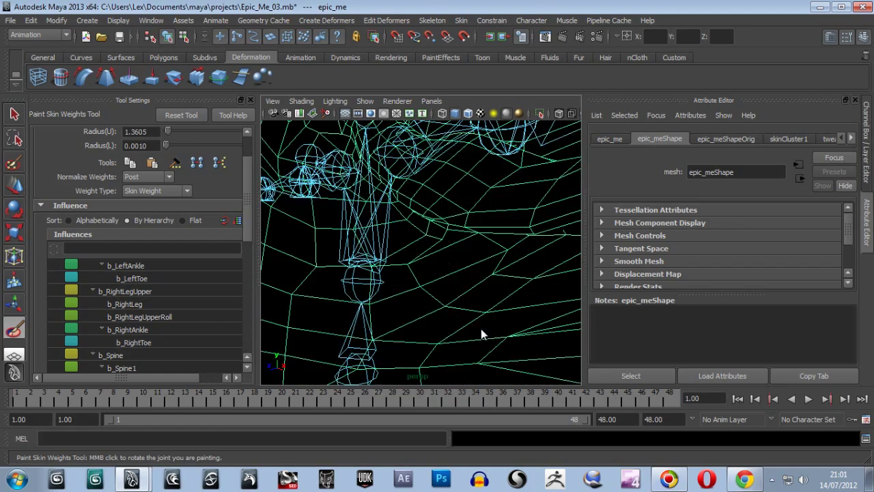
# Inspect the b_LeftAnkle, b_Spine and b_Spine2 influence weights, orbiting to the chest front.
pyautogui.click(133, 266)
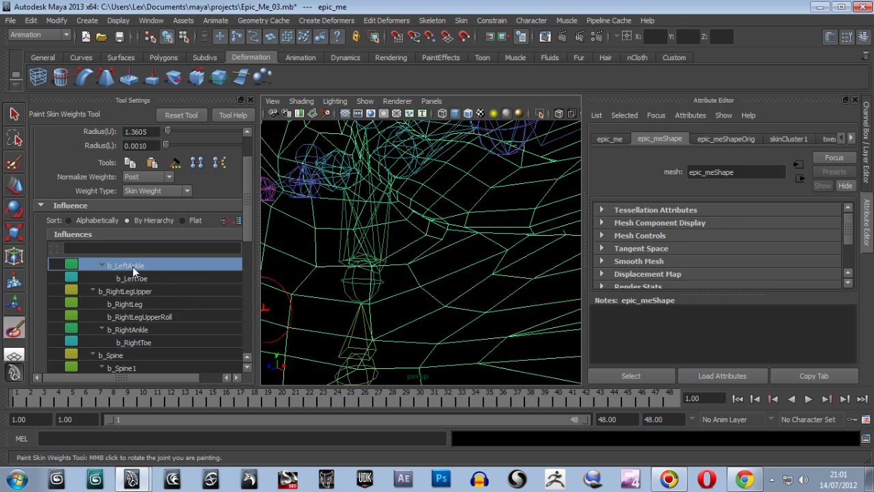
pyautogui.moveTo(248, 230)
pyautogui.mouseDown()
pyautogui.moveTo(252, 281)
pyautogui.moveTo(241, 245)
pyautogui.moveTo(250, 228)
pyautogui.mouseUp()
pyautogui.moveTo(167, 285); pyautogui.dragTo(133, 289)
pyautogui.click(118, 266)
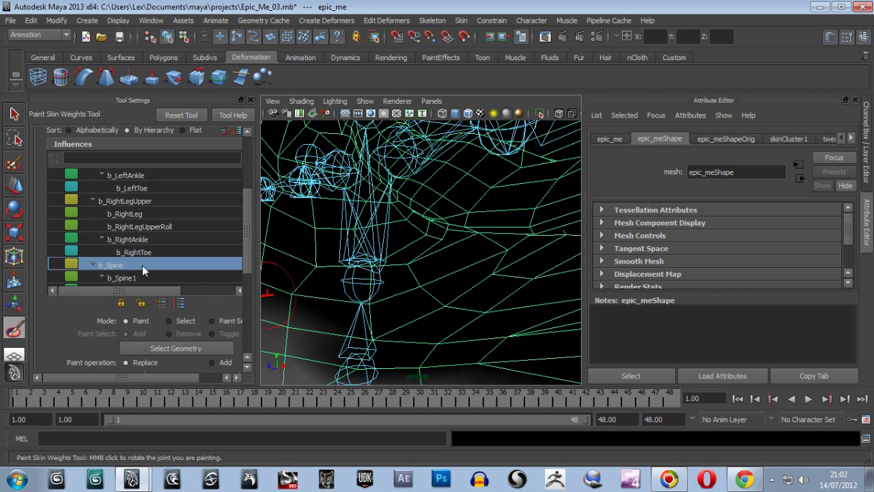
pyautogui.scroll(-1, 247, 250)
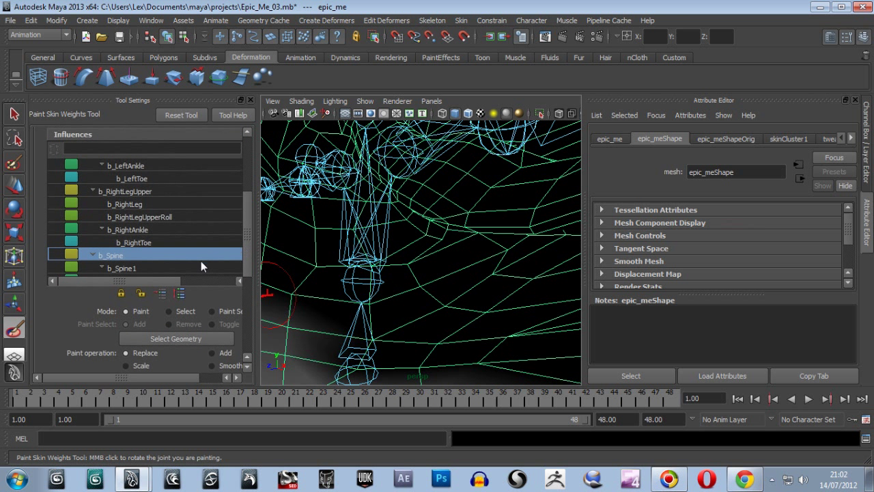
pyautogui.scroll(-3, 193, 258)
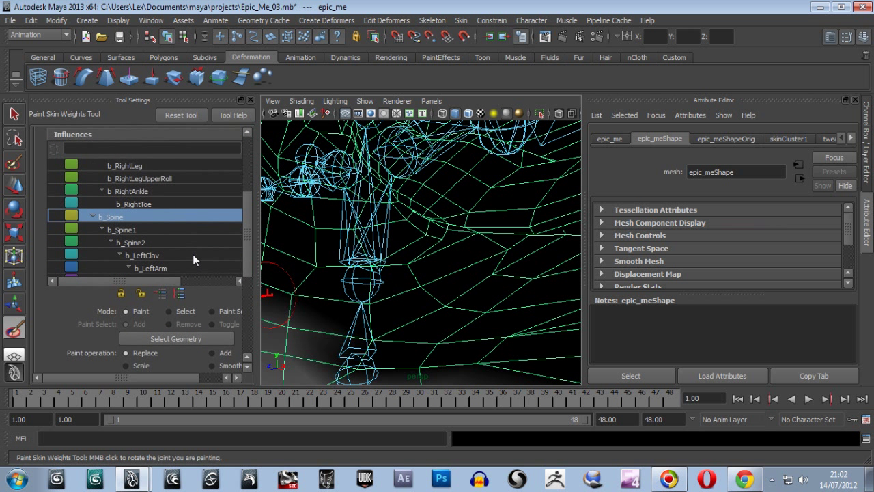
pyautogui.click(128, 244)
pyautogui.scroll(-5, 406, 266)
pyautogui.scroll(5, 406, 266)
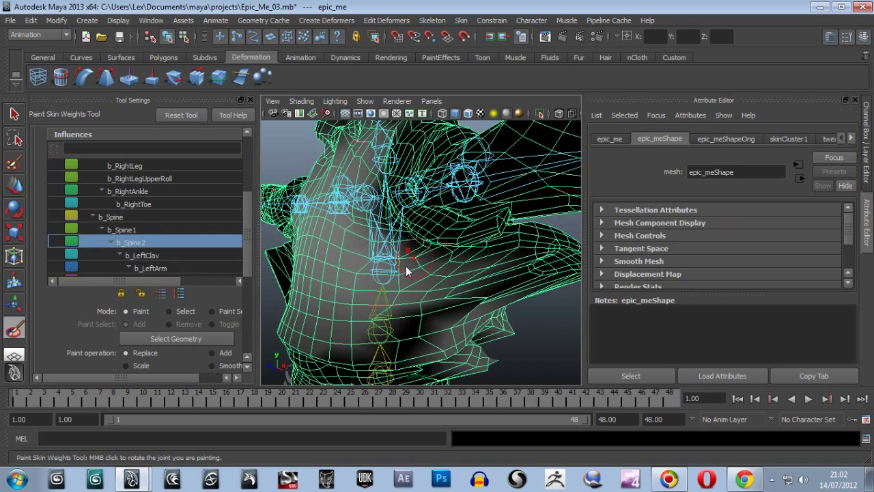
pyautogui.scroll(-5, 405, 266)
pyautogui.scroll(5, 406, 266)
pyautogui.moveTo(499, 344)
pyautogui.keyDown('alt'); pyautogui.mouseDown()
pyautogui.moveTo(619, 347)
pyautogui.moveTo(588, 340)
pyautogui.mouseUp(); pyautogui.keyUp('alt')
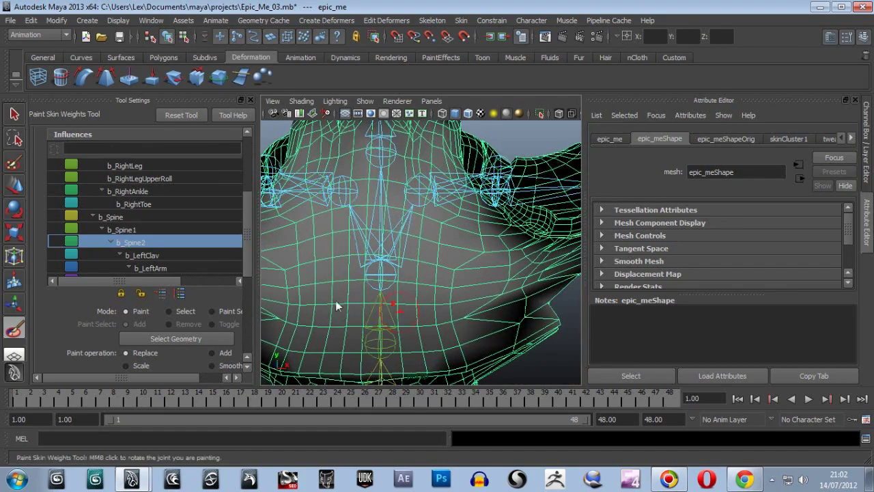
# Select b_Spine1 and paint its weight along the jagged lower edge of the jacket.
pyautogui.click(128, 229)
pyautogui.moveTo(434, 306)
pyautogui.keyDown('alt'); pyautogui.mouseDown()
pyautogui.moveTo(432, 316)
pyautogui.moveTo(492, 344)
pyautogui.moveTo(485, 321)
pyautogui.moveTo(481, 342)
pyautogui.moveTo(517, 354)
pyautogui.moveTo(363, 347)
pyautogui.mouseUp(); pyautogui.keyUp('alt')
pyautogui.moveTo(305, 320)
pyautogui.mouseDown()
pyautogui.moveTo(293, 334)
pyautogui.moveTo(345, 321)
pyautogui.moveTo(416, 323)
pyautogui.mouseUp()
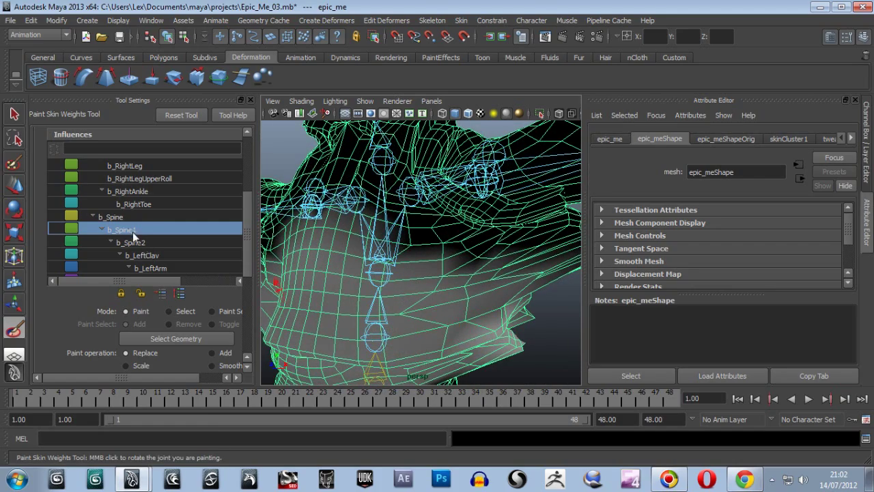
pyautogui.moveTo(523, 345)
pyautogui.mouseDown()
pyautogui.moveTo(504, 328)
pyautogui.moveTo(502, 344)
pyautogui.moveTo(502, 307)
pyautogui.moveTo(517, 319)
pyautogui.moveTo(504, 326)
pyautogui.moveTo(531, 316)
pyautogui.moveTo(500, 333)
pyautogui.mouseUp()
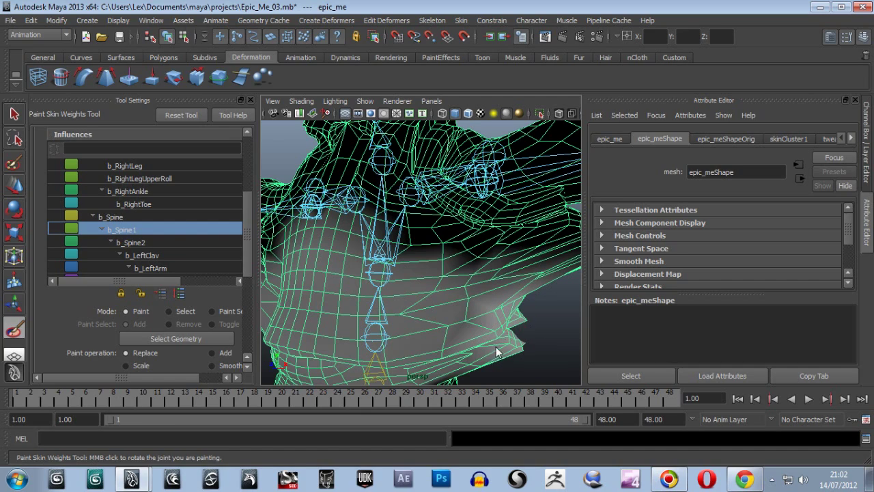
pyautogui.scroll(-10, 506, 345)
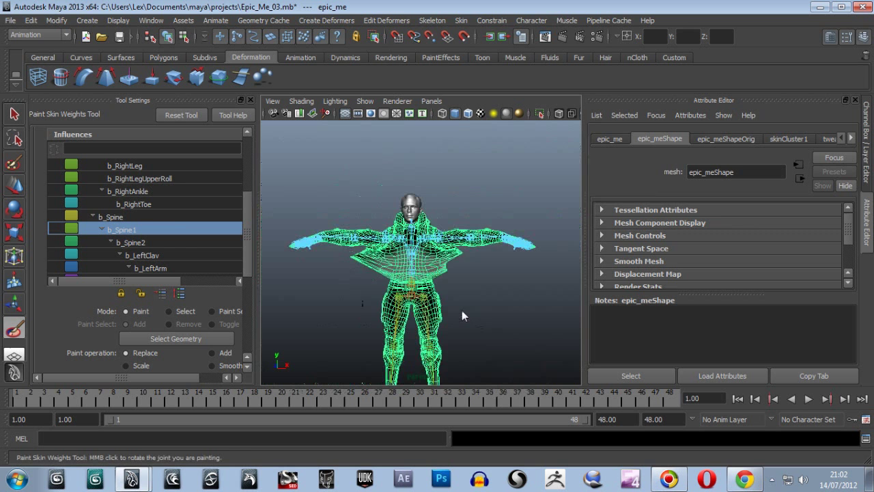
# Zoom and orbit from a three-quarter view down to a side view of the legs.
pyautogui.scroll(8, 462, 310)
pyautogui.scroll(3, 464, 310)
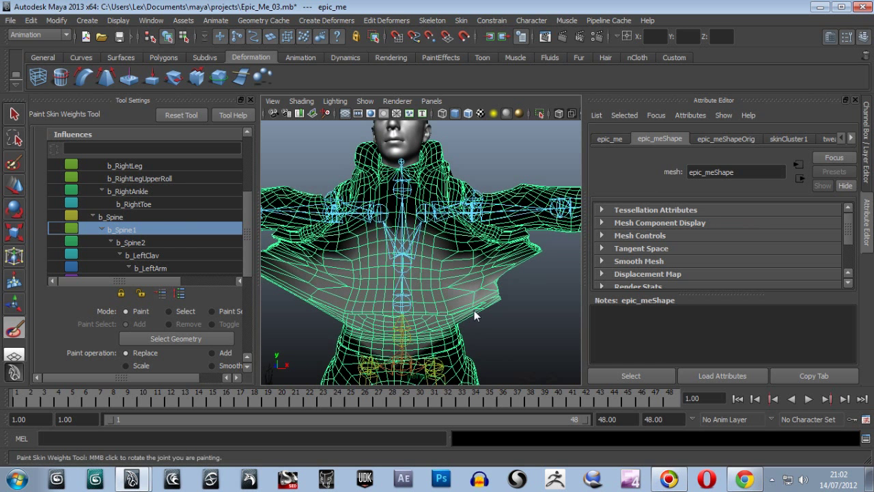
pyautogui.moveTo(478, 311)
pyautogui.keyDown('alt'); pyautogui.mouseDown()
pyautogui.moveTo(503, 309)
pyautogui.moveTo(476, 297)
pyautogui.moveTo(432, 301)
pyautogui.moveTo(415, 287)
pyautogui.moveTo(542, 293)
pyautogui.mouseUp(); pyautogui.keyUp('alt')
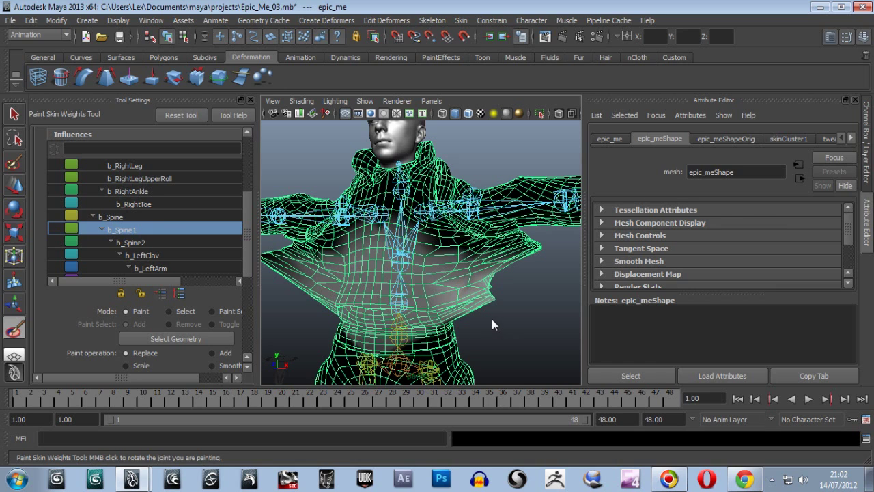
pyautogui.keyDown('alt'); pyautogui.moveTo(499, 322); pyautogui.dragTo(460, 213, button='middle'); pyautogui.keyUp('alt')
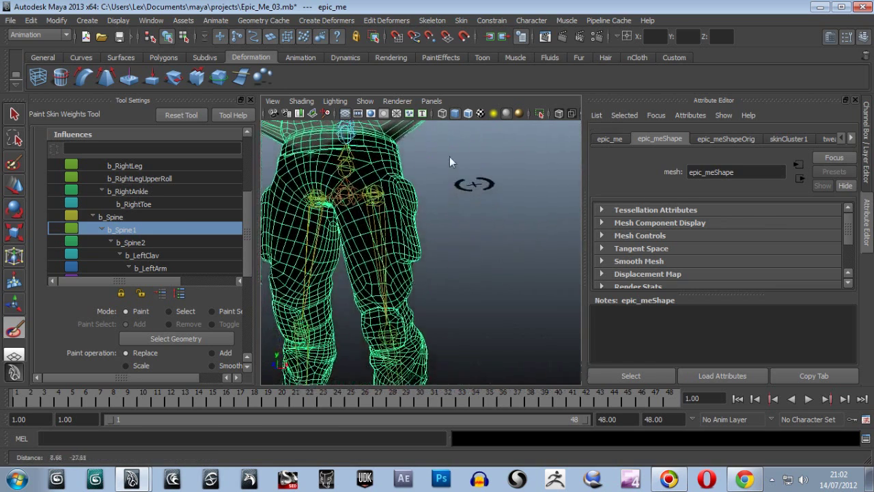
pyautogui.moveTo(443, 309)
pyautogui.keyDown('alt'); pyautogui.mouseDown()
pyautogui.moveTo(455, 310)
pyautogui.moveTo(345, 312)
pyautogui.moveTo(489, 307)
pyautogui.moveTo(478, 305)
pyautogui.moveTo(423, 224)
pyautogui.moveTo(511, 249)
pyautogui.moveTo(431, 253)
pyautogui.moveTo(548, 242)
pyautogui.moveTo(459, 258)
pyautogui.mouseUp(); pyautogui.keyUp('alt')
# Select the b_Spine1 joint to show its rotate manipulator and attributes, then orbit sideways.
pyautogui.middleClick(386, 293)
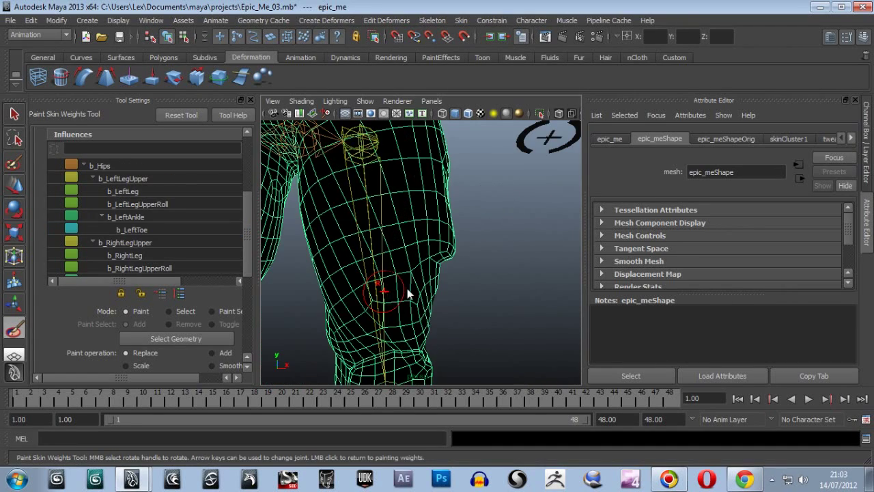
pyautogui.press('a')
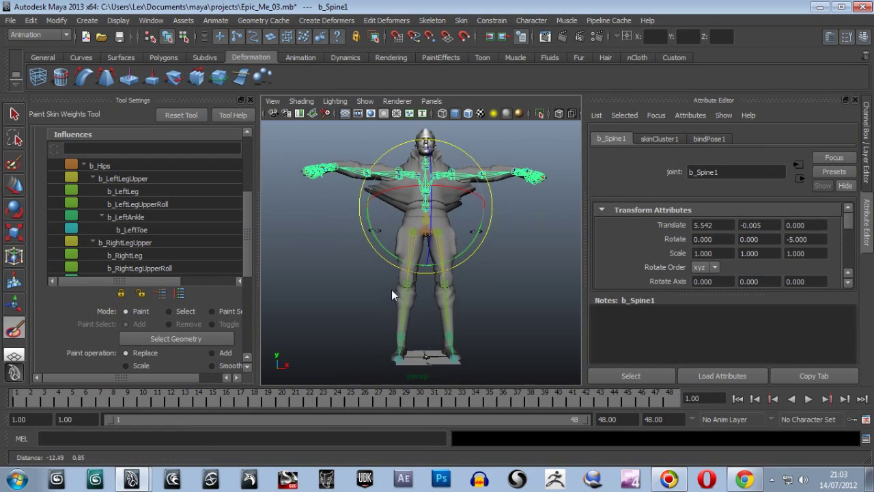
pyautogui.moveTo(388, 289)
pyautogui.keyDown('alt'); pyautogui.mouseDown()
pyautogui.moveTo(499, 290)
pyautogui.moveTo(459, 293)
pyautogui.moveTo(472, 311)
pyautogui.moveTo(637, 307)
pyautogui.moveTo(577, 324)
pyautogui.moveTo(752, 302)
pyautogui.moveTo(603, 313)
pyautogui.moveTo(313, 310)
pyautogui.moveTo(356, 333)
pyautogui.moveTo(416, 316)
pyautogui.moveTo(290, 307)
pyautogui.moveTo(240, 323)
pyautogui.moveTo(126, 310)
pyautogui.moveTo(343, 317)
pyautogui.moveTo(280, 302)
pyautogui.moveTo(298, 318)
pyautogui.mouseUp(); pyautogui.keyUp('alt')
pyautogui.scroll(6, 461, 292)
pyautogui.scroll(-2, 461, 291)
# Return to weight painting, frame the legs and select the b_LeftLegUpper influence.
pyautogui.click(424, 237)
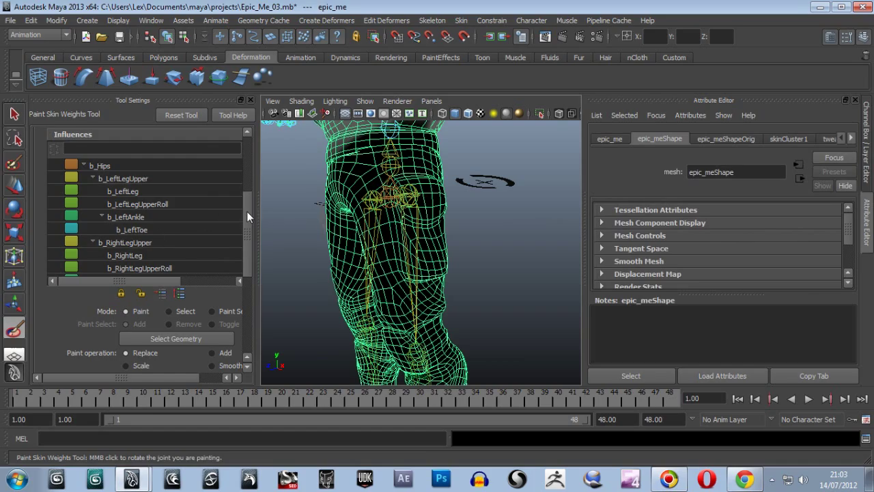
pyautogui.moveTo(247, 211); pyautogui.dragTo(247, 206)
pyautogui.keyDown('alt'); pyautogui.moveTo(465, 260); pyautogui.dragTo(521, 252); pyautogui.keyUp('alt')
pyautogui.press('f')
pyautogui.press('[')
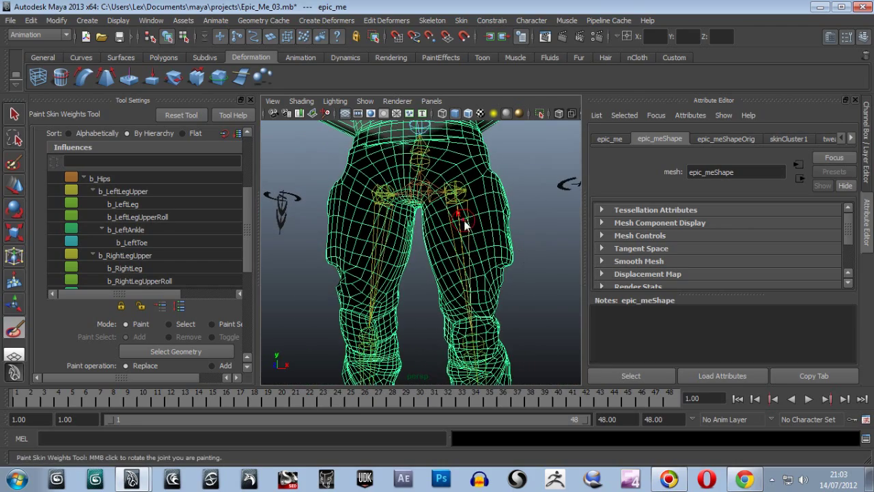
pyautogui.click(121, 205)
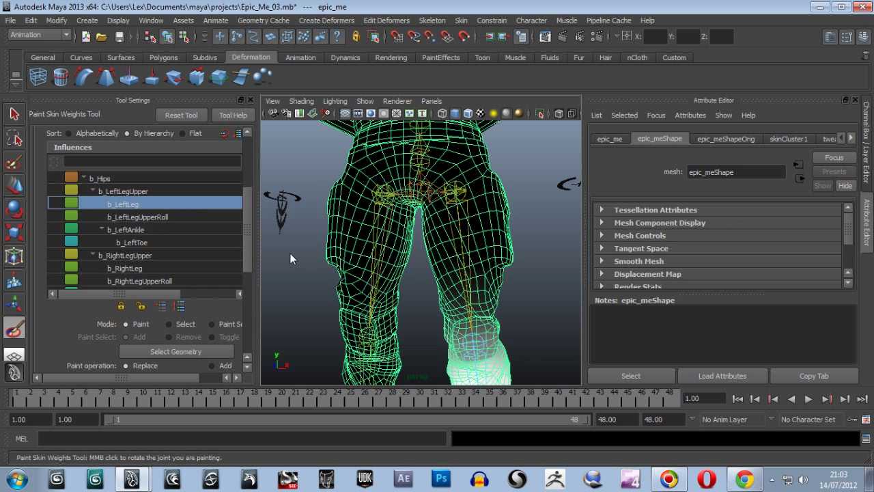
pyautogui.click(136, 192)
pyautogui.moveTo(535, 271)
pyautogui.keyDown('alt'); pyautogui.mouseDown()
pyautogui.moveTo(425, 272)
pyautogui.moveTo(495, 262)
pyautogui.moveTo(464, 268)
pyautogui.moveTo(499, 271)
pyautogui.moveTo(457, 262)
pyautogui.moveTo(509, 265)
pyautogui.moveTo(493, 280)
pyautogui.moveTo(453, 260)
pyautogui.mouseUp(); pyautogui.keyUp('alt')
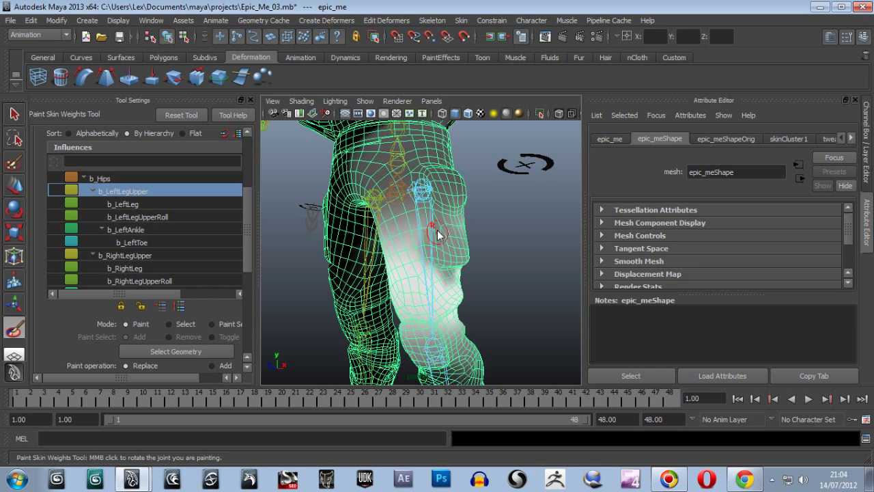
pyautogui.moveTo(476, 271)
pyautogui.keyDown('alt'); pyautogui.mouseDown()
pyautogui.moveTo(519, 267)
pyautogui.moveTo(471, 268)
pyautogui.mouseUp(); pyautogui.keyUp('alt')
# Set the paint Value to 1.0 and paint full weight onto the upper leg.
pyautogui.moveTo(252, 234)
pyautogui.mouseDown()
pyautogui.moveTo(256, 294)
pyautogui.moveTo(256, 273)
pyautogui.mouseUp()
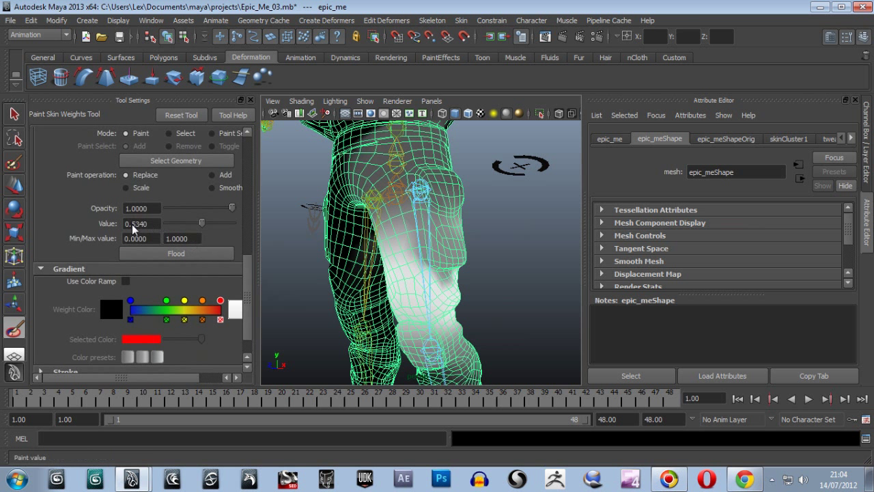
pyautogui.moveTo(200, 223); pyautogui.dragTo(238, 223)
pyautogui.moveTo(395, 254)
pyautogui.mouseDown()
pyautogui.moveTo(415, 250)
pyautogui.moveTo(449, 265)
pyautogui.moveTo(435, 217)
pyautogui.moveTo(412, 232)
pyautogui.moveTo(427, 258)
pyautogui.moveTo(453, 233)
pyautogui.moveTo(465, 263)
pyautogui.moveTo(478, 267)
pyautogui.moveTo(382, 258)
pyautogui.moveTo(357, 240)
pyautogui.mouseUp()
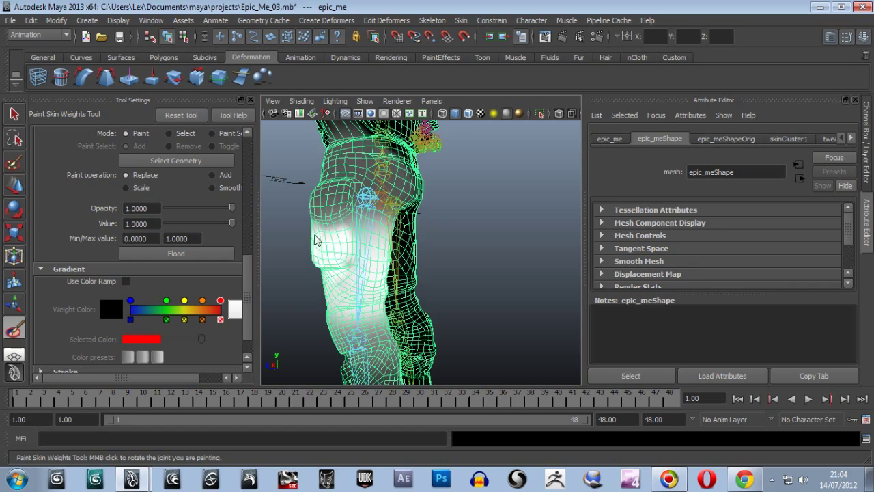
pyautogui.moveTo(332, 266)
pyautogui.keyDown('alt'); pyautogui.mouseDown()
pyautogui.moveTo(416, 287)
pyautogui.moveTo(514, 266)
pyautogui.moveTo(509, 257)
pyautogui.mouseUp(); pyautogui.keyUp('alt')
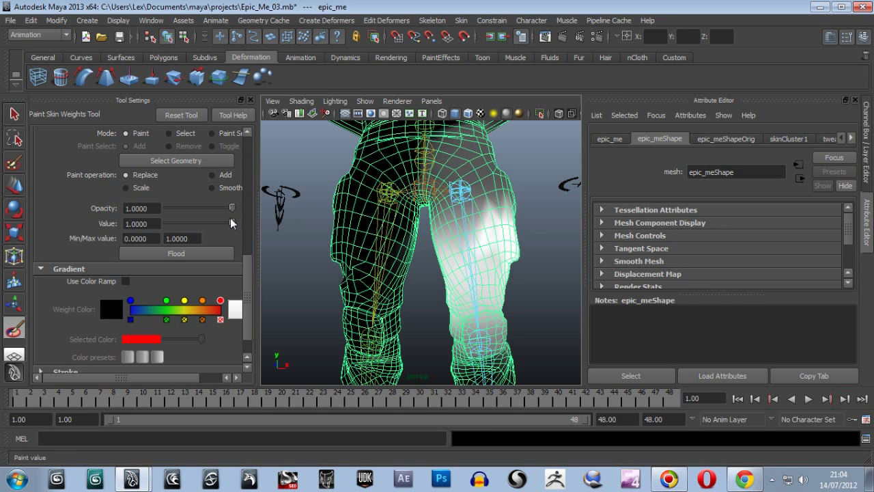
# Lower the Value to 0.8544, paint the upper thigh and smooth the transition downward.
pyautogui.moveTo(231, 222); pyautogui.dragTo(223, 221)
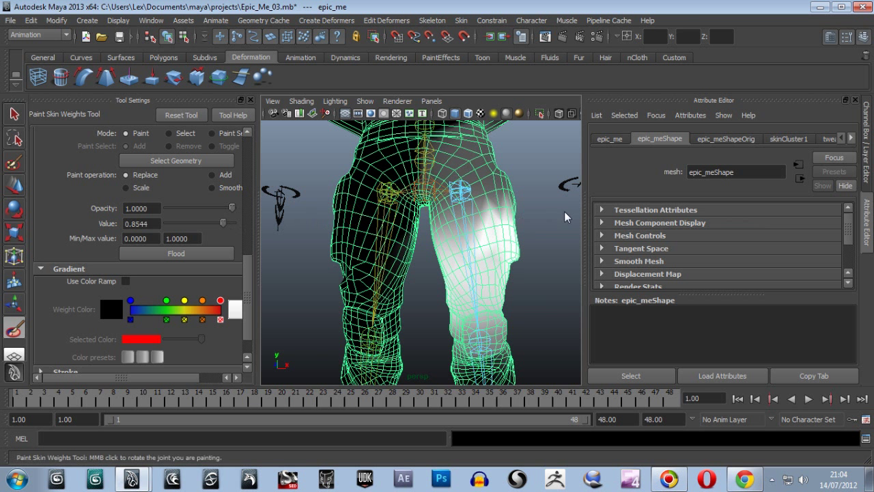
pyautogui.moveTo(497, 214)
pyautogui.mouseDown()
pyautogui.moveTo(486, 195)
pyautogui.moveTo(508, 209)
pyautogui.moveTo(476, 235)
pyautogui.mouseUp()
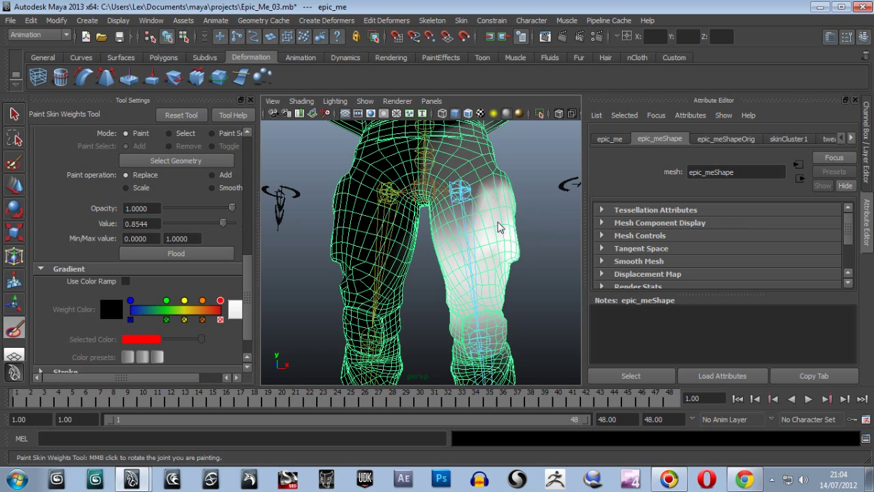
pyautogui.moveTo(499, 231); pyautogui.dragTo(483, 200)
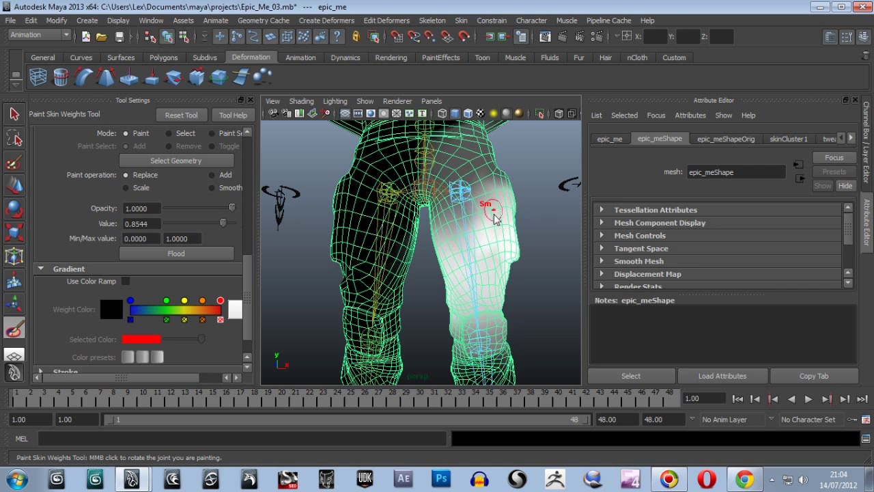
pyautogui.moveTo(494, 232)
pyautogui.keyDown('shift'); pyautogui.mouseDown()
pyautogui.moveTo(474, 234)
pyautogui.moveTo(489, 253)
pyautogui.mouseUp(); pyautogui.keyUp('shift')
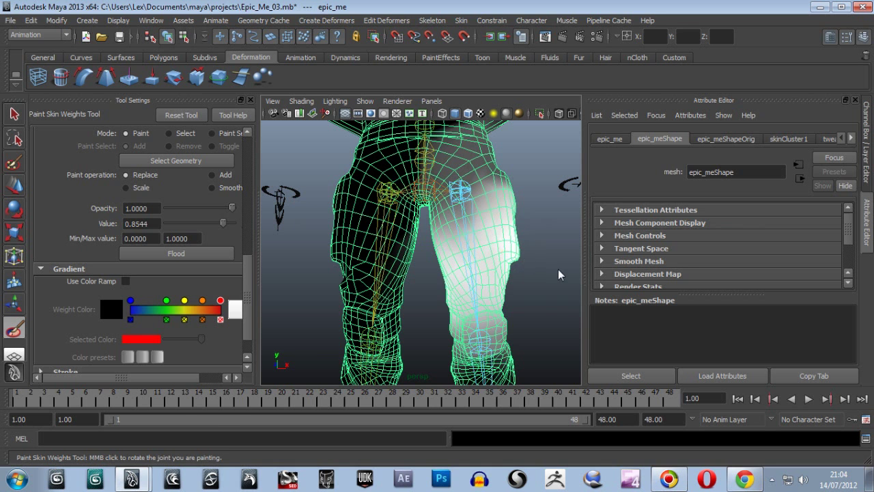
# Orbit around both legs to check the weights and inspect the b_LeftLegUpper joint.
pyautogui.keyDown('alt'); pyautogui.moveTo(558, 269); pyautogui.dragTo(456, 283); pyautogui.keyUp('alt')
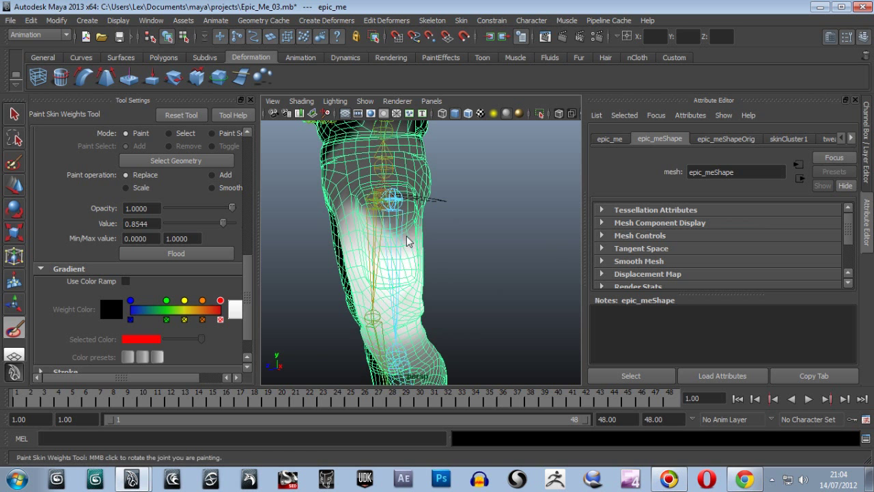
pyautogui.keyDown('alt'); pyautogui.moveTo(461, 267); pyautogui.dragTo(347, 234); pyautogui.keyUp('alt')
pyautogui.keyDown('alt'); pyautogui.moveTo(370, 276); pyautogui.dragTo(540, 271); pyautogui.keyUp('alt')
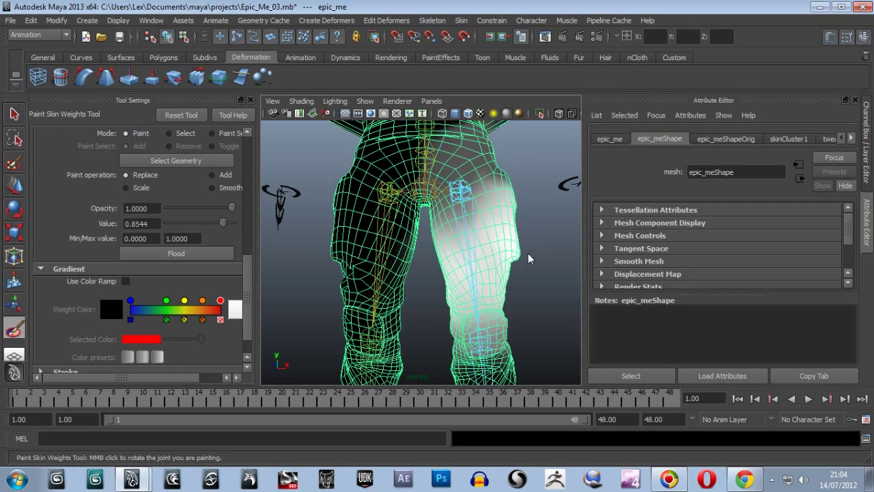
pyautogui.moveTo(541, 253)
pyautogui.keyDown('alt'); pyautogui.mouseDown()
pyautogui.moveTo(560, 258)
pyautogui.moveTo(503, 255)
pyautogui.moveTo(559, 250)
pyautogui.moveTo(551, 254)
pyautogui.moveTo(545, 245)
pyautogui.mouseUp(); pyautogui.keyUp('alt')
pyautogui.scroll(5, 533, 246)
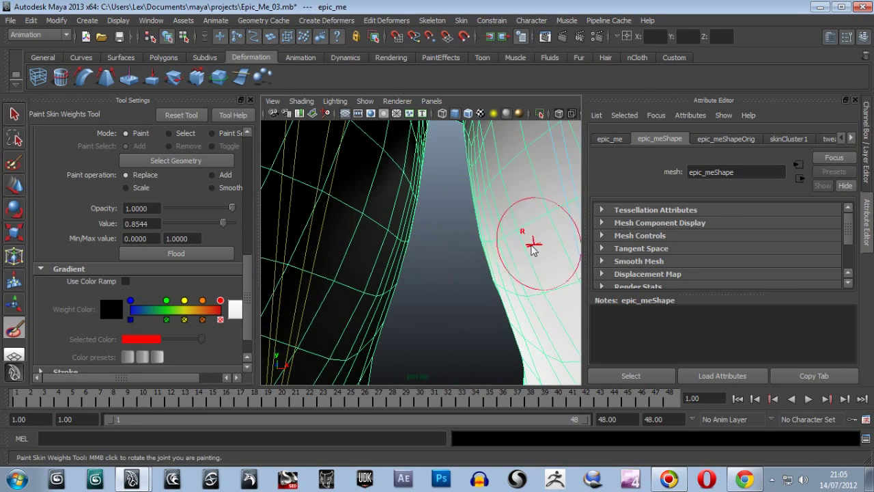
pyautogui.moveTo(494, 253)
pyautogui.keyDown('alt'); pyautogui.mouseDown()
pyautogui.moveTo(531, 243)
pyautogui.moveTo(460, 282)
pyautogui.moveTo(445, 370)
pyautogui.moveTo(454, 307)
pyautogui.mouseUp(); pyautogui.keyUp('alt')
pyautogui.press('Up')
# Return to weight painting, set Opacity to 0.3884 and paint lightly on the inner thigh.
pyautogui.click(454, 307)
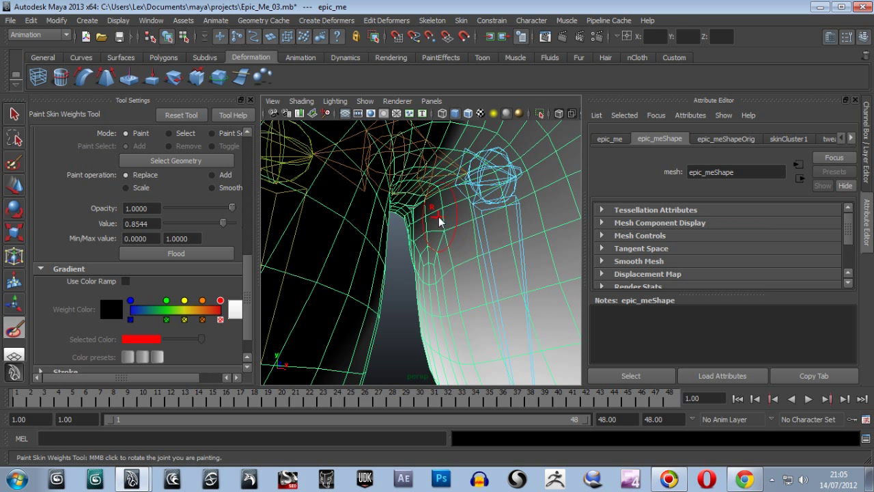
pyautogui.moveTo(233, 209); pyautogui.dragTo(192, 209)
pyautogui.moveTo(445, 235)
pyautogui.mouseDown()
pyautogui.moveTo(408, 244)
pyautogui.moveTo(403, 270)
pyautogui.moveTo(454, 243)
pyautogui.moveTo(427, 261)
pyautogui.moveTo(460, 237)
pyautogui.moveTo(471, 215)
pyautogui.moveTo(497, 234)
pyautogui.moveTo(469, 188)
pyautogui.moveTo(424, 196)
pyautogui.moveTo(433, 175)
pyautogui.moveTo(416, 221)
pyautogui.mouseUp()
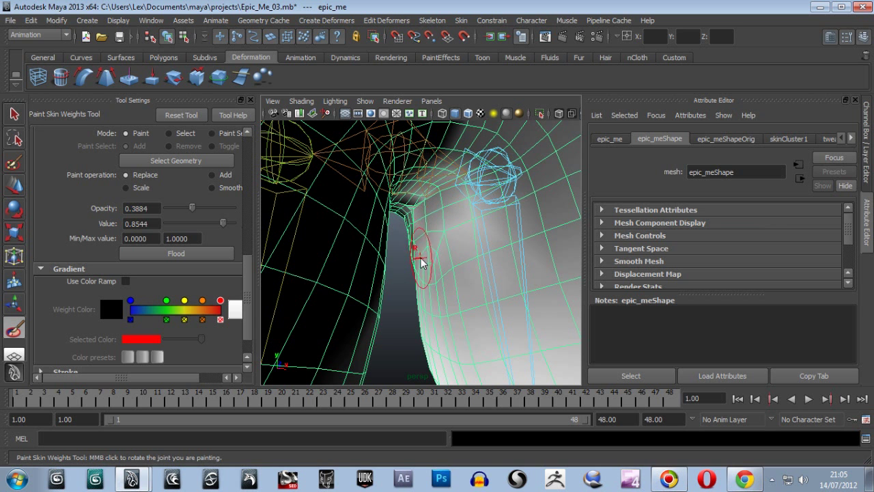
# Build up soft weight along the inner thigh, hip and groin toward the joint.
pyautogui.keyDown('alt'); pyautogui.moveTo(410, 271); pyautogui.dragTo(393, 205); pyautogui.keyUp('alt')
pyautogui.moveTo(398, 169); pyautogui.dragTo(395, 203)
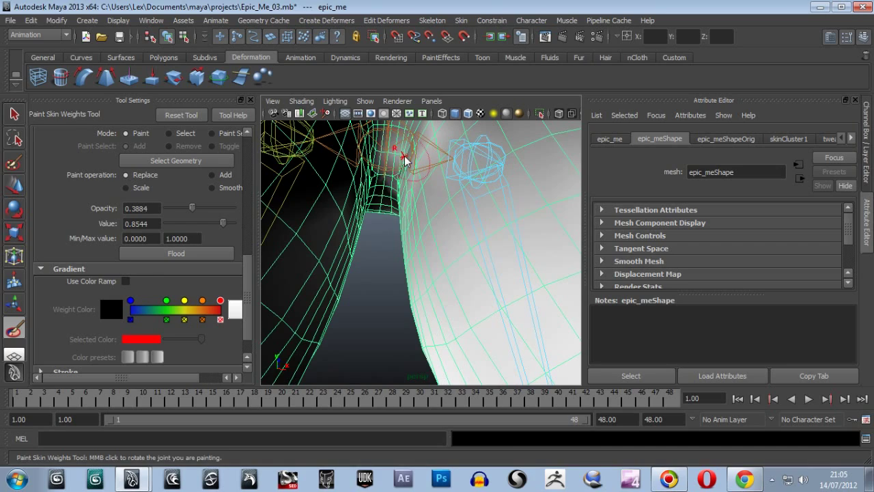
pyautogui.moveTo(396, 166)
pyautogui.mouseDown()
pyautogui.moveTo(401, 220)
pyautogui.moveTo(613, 224)
pyautogui.moveTo(585, 234)
pyautogui.mouseUp()
pyautogui.moveTo(470, 249)
pyautogui.mouseDown()
pyautogui.moveTo(474, 273)
pyautogui.moveTo(474, 244)
pyautogui.mouseUp()
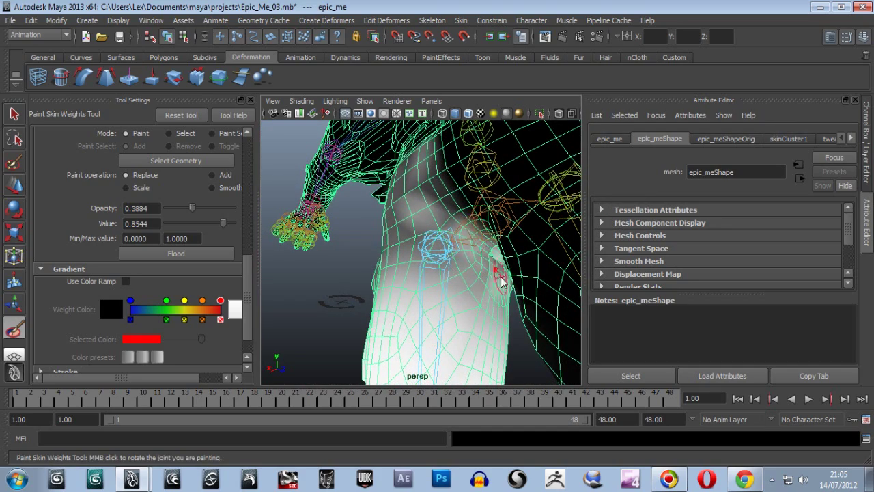
pyautogui.moveTo(501, 282)
pyautogui.keyDown('alt'); pyautogui.mouseDown()
pyautogui.moveTo(489, 295)
pyautogui.moveTo(467, 251)
pyautogui.moveTo(440, 256)
pyautogui.moveTo(451, 273)
pyautogui.moveTo(464, 276)
pyautogui.moveTo(416, 230)
pyautogui.moveTo(416, 287)
pyautogui.moveTo(427, 251)
pyautogui.mouseUp(); pyautogui.keyUp('alt')
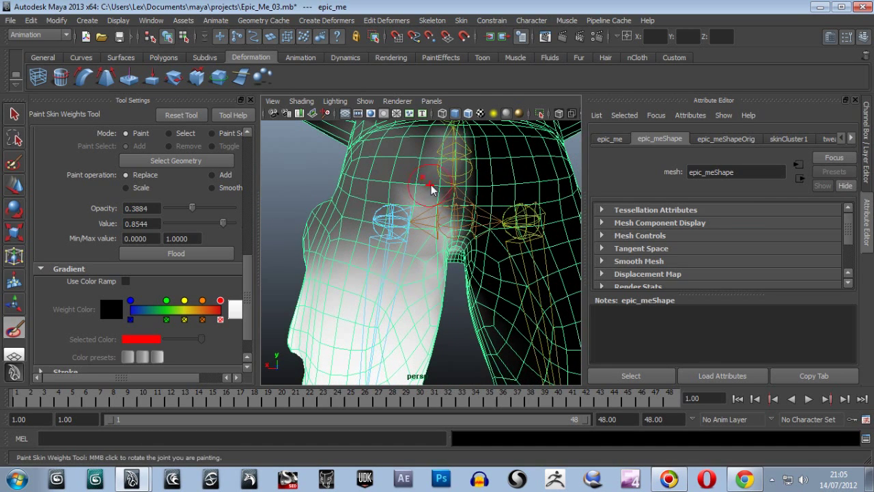
pyautogui.moveTo(435, 188)
pyautogui.mouseDown()
pyautogui.moveTo(443, 187)
pyautogui.moveTo(396, 188)
pyautogui.moveTo(380, 225)
pyautogui.mouseUp()
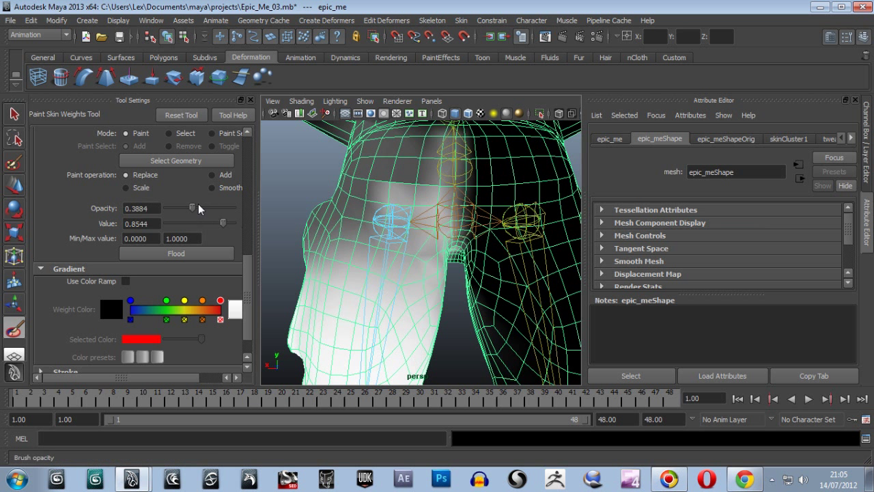
pyautogui.moveTo(193, 208); pyautogui.dragTo(168, 213)
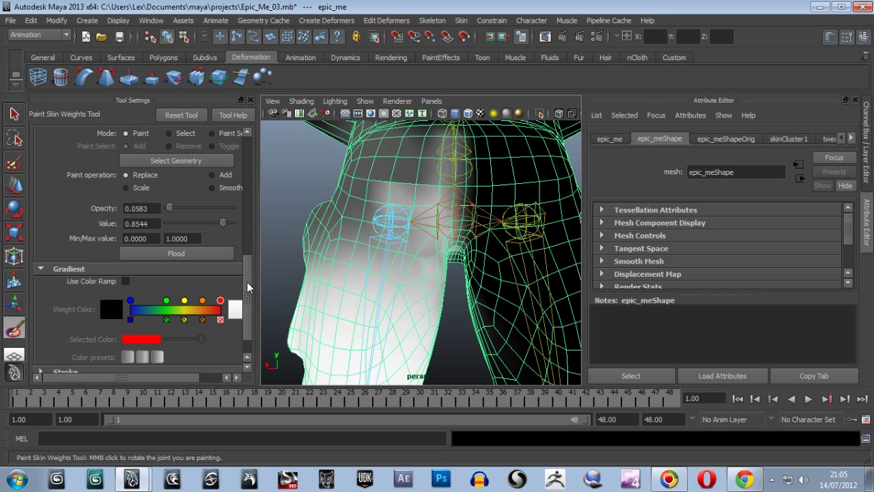
pyautogui.moveTo(247, 281)
pyautogui.mouseDown()
pyautogui.moveTo(242, 236)
pyautogui.moveTo(246, 279)
pyautogui.moveTo(238, 301)
pyautogui.mouseUp()
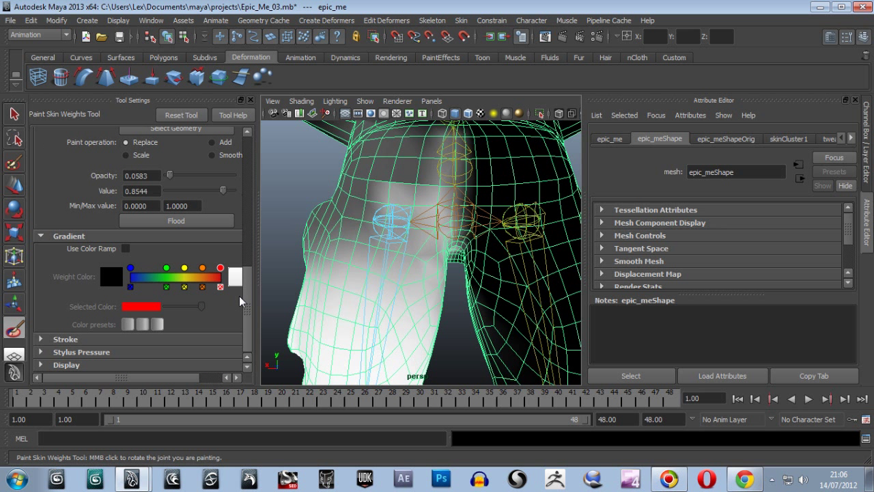
pyautogui.moveTo(239, 296); pyautogui.dragTo(239, 252)
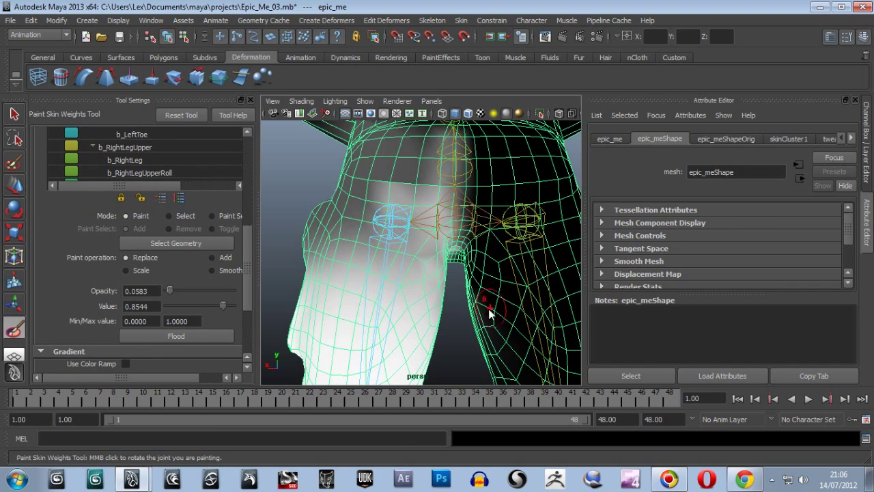
pyautogui.keyDown('alt'); pyautogui.moveTo(478, 300); pyautogui.dragTo(473, 295); pyautogui.keyUp('alt')
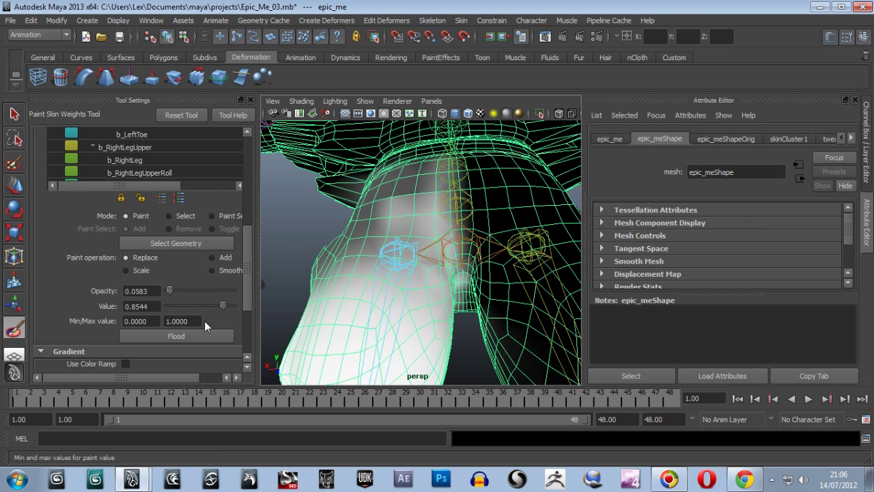
# Set the brush opacity to 1 and the paint value to about 0.32.
pyautogui.moveTo(169, 290); pyautogui.dragTo(201, 307)
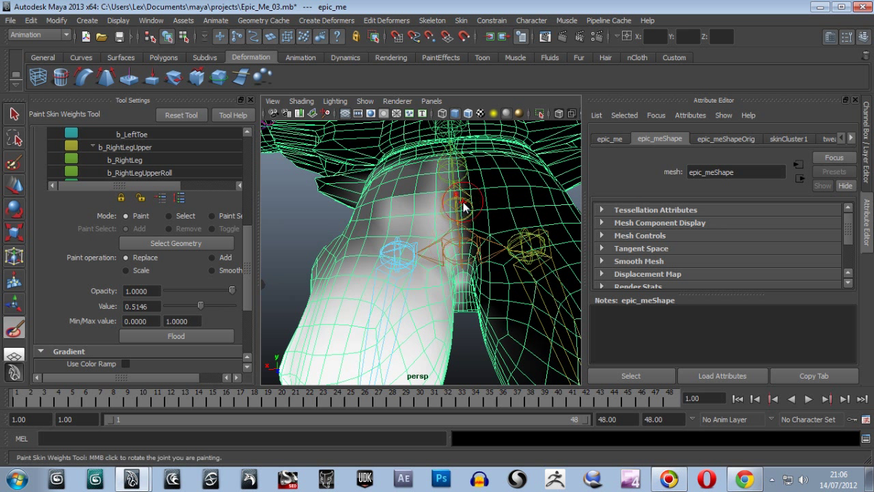
pyautogui.moveTo(201, 306); pyautogui.dragTo(172, 310)
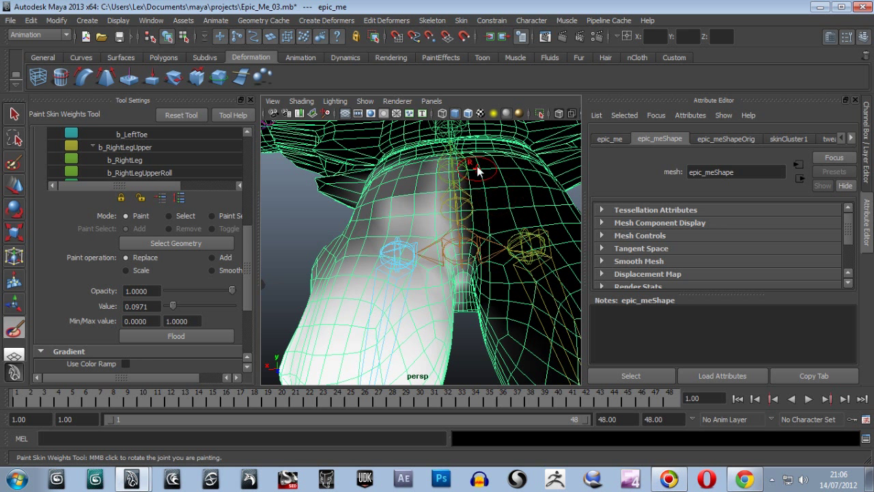
pyautogui.keyDown('alt'); pyautogui.moveTo(495, 222); pyautogui.dragTo(496, 164); pyautogui.keyUp('alt')
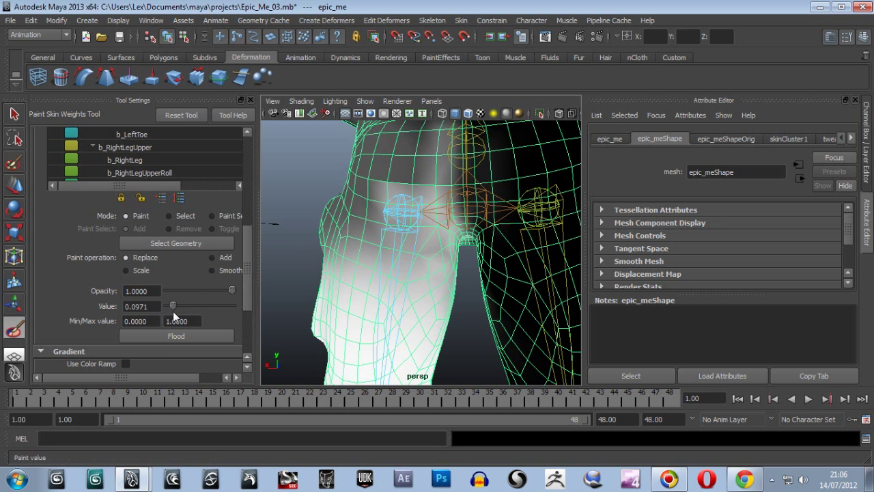
pyautogui.moveTo(174, 303); pyautogui.dragTo(181, 305)
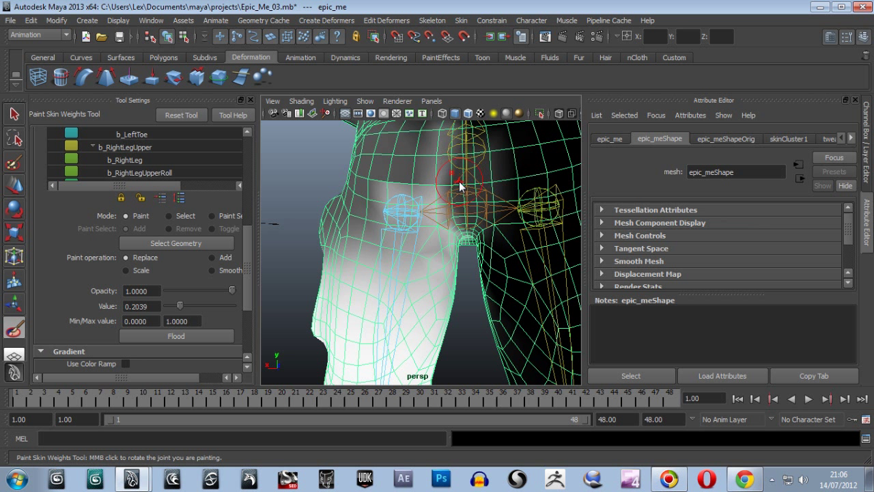
pyautogui.moveTo(184, 307); pyautogui.dragTo(188, 306)
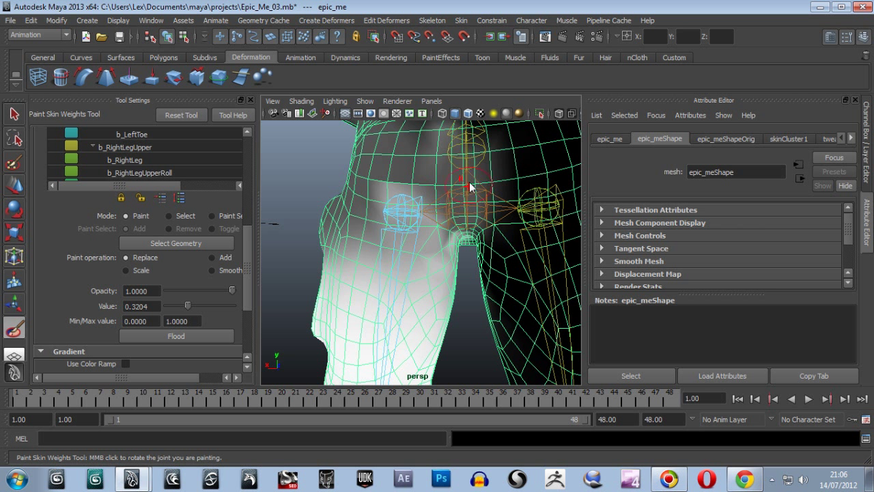
# Paint weight around and between the hip joints, raising the value to 0.5437, then 0.6796.
pyautogui.moveTo(469, 176)
pyautogui.mouseDown()
pyautogui.moveTo(482, 147)
pyautogui.moveTo(471, 140)
pyautogui.moveTo(482, 137)
pyautogui.moveTo(502, 182)
pyautogui.moveTo(500, 226)
pyautogui.mouseUp()
pyautogui.moveTo(490, 183)
pyautogui.mouseDown()
pyautogui.moveTo(497, 154)
pyautogui.moveTo(484, 199)
pyautogui.mouseUp()
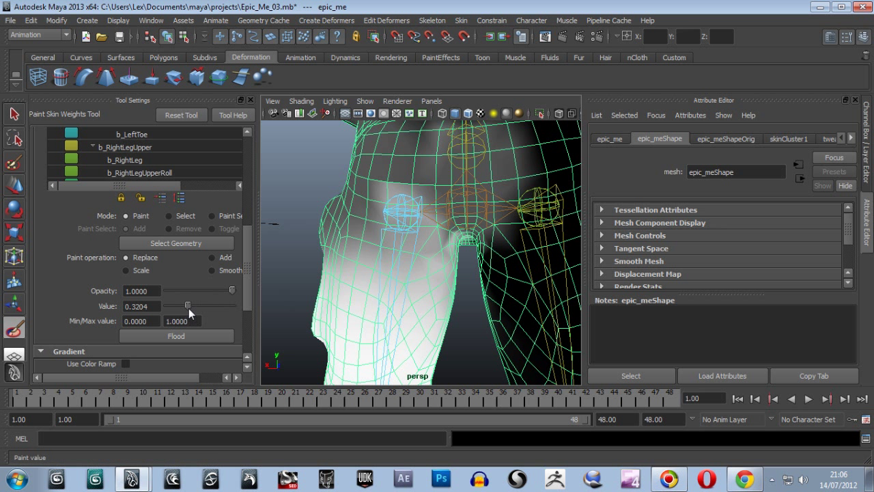
pyautogui.moveTo(189, 306); pyautogui.dragTo(203, 307)
pyautogui.moveTo(454, 161)
pyautogui.mouseDown()
pyautogui.moveTo(462, 213)
pyautogui.moveTo(452, 157)
pyautogui.moveTo(448, 194)
pyautogui.moveTo(439, 195)
pyautogui.moveTo(439, 147)
pyautogui.moveTo(428, 194)
pyautogui.moveTo(432, 145)
pyautogui.moveTo(440, 218)
pyautogui.mouseUp()
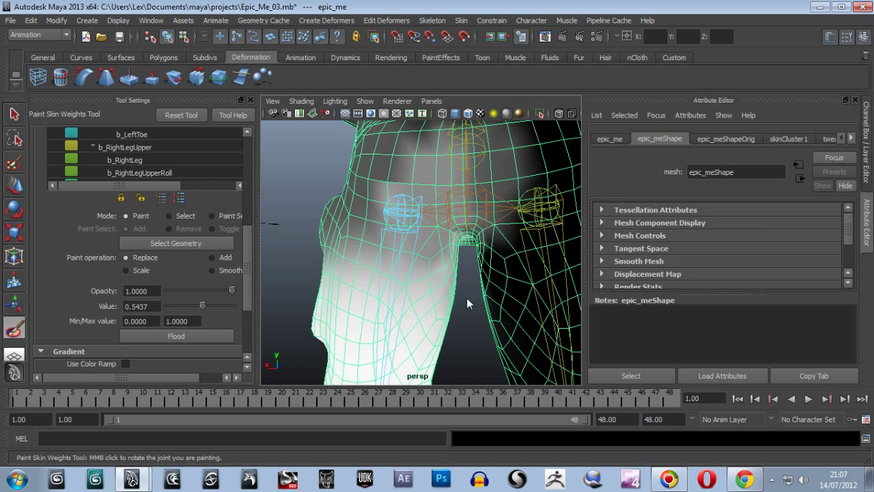
pyautogui.keyDown('alt'); pyautogui.moveTo(469, 307); pyautogui.dragTo(444, 254); pyautogui.keyUp('alt')
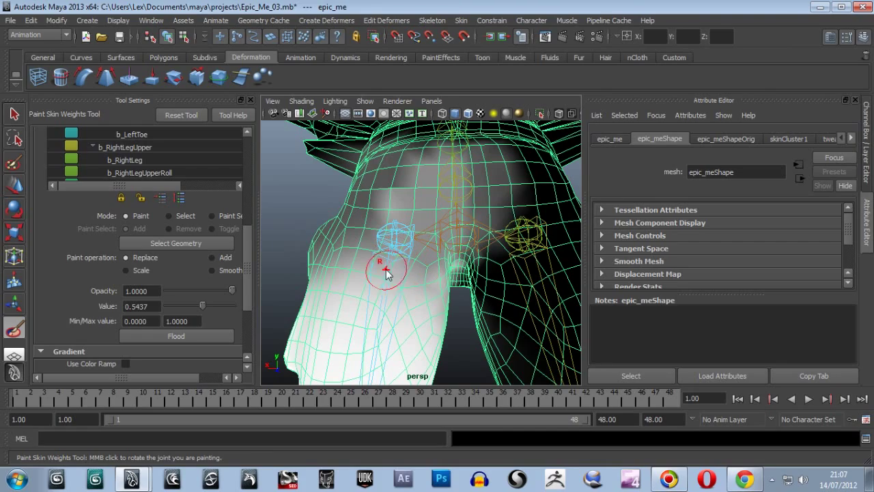
pyautogui.moveTo(299, 250)
pyautogui.keyDown('alt'); pyautogui.mouseDown()
pyautogui.moveTo(358, 276)
pyautogui.moveTo(365, 181)
pyautogui.mouseUp(); pyautogui.keyUp('alt')
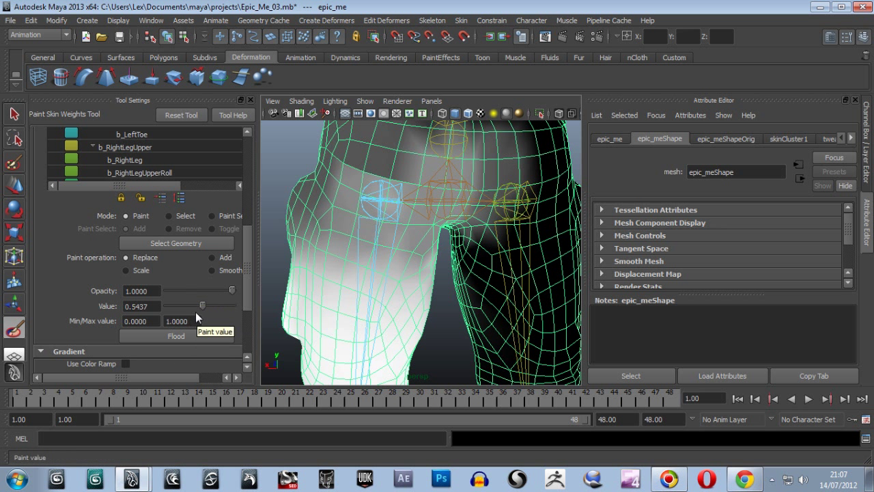
pyautogui.moveTo(202, 305); pyautogui.dragTo(212, 305)
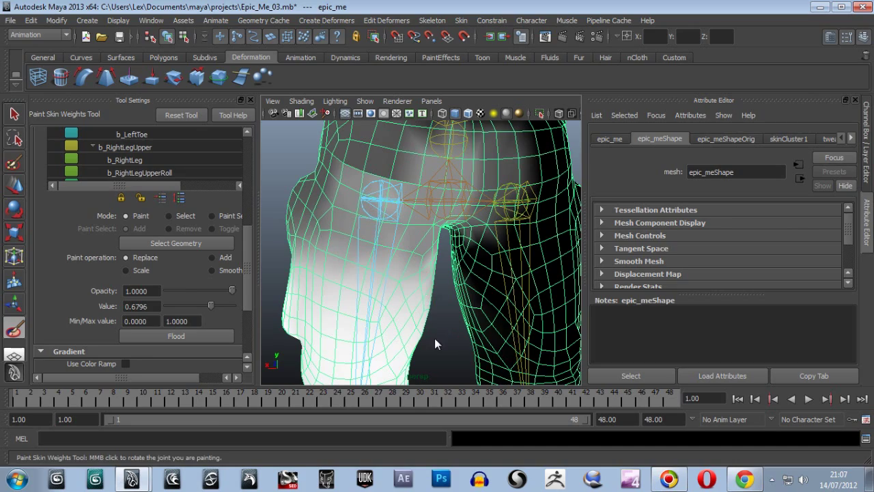
# Raise the paint value to 0.9223 and paint strong weight up the thigh.
pyautogui.moveTo(434, 338)
pyautogui.keyDown('alt'); pyautogui.mouseDown()
pyautogui.moveTo(446, 332)
pyautogui.moveTo(423, 338)
pyautogui.mouseUp(); pyautogui.keyUp('alt')
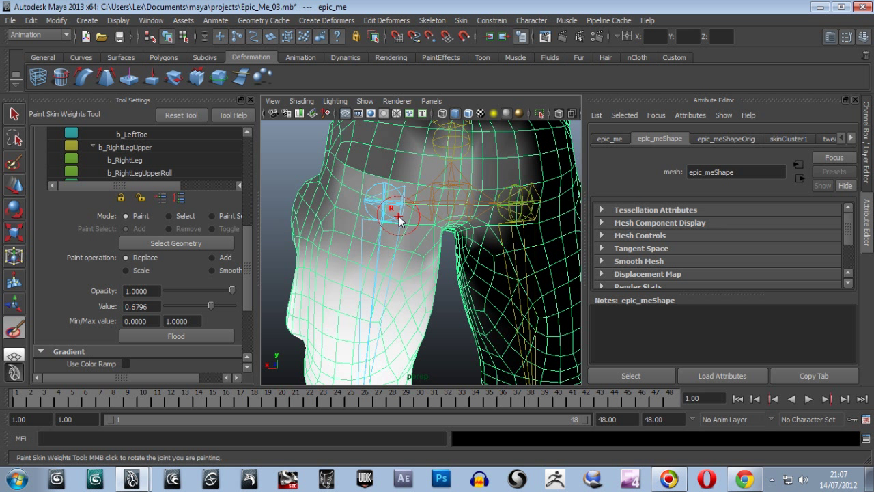
pyautogui.keyDown('alt'); pyautogui.moveTo(434, 355); pyautogui.dragTo(443, 350); pyautogui.keyUp('alt')
pyautogui.moveTo(417, 252)
pyautogui.mouseDown(button='middle')
pyautogui.moveTo(429, 248)
pyautogui.moveTo(347, 269)
pyautogui.mouseUp(button='middle')
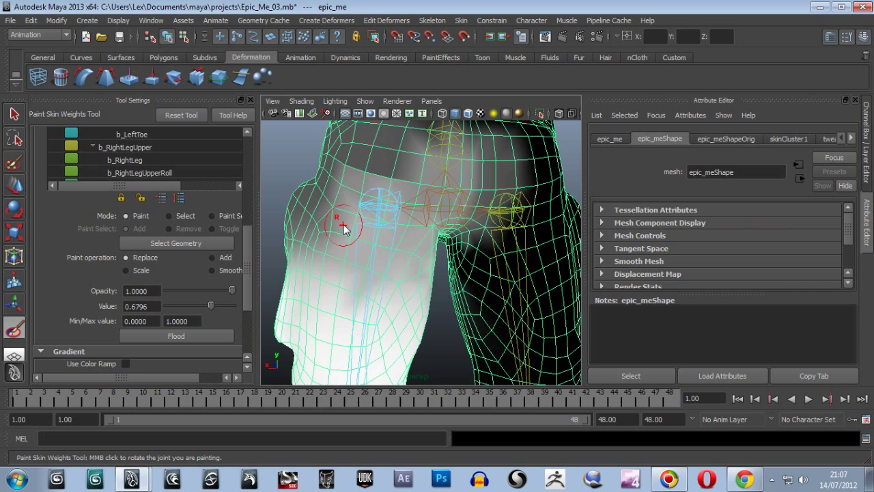
pyautogui.moveTo(453, 326)
pyautogui.keyDown('alt'); pyautogui.mouseDown()
pyautogui.moveTo(468, 338)
pyautogui.moveTo(478, 332)
pyautogui.moveTo(478, 312)
pyautogui.moveTo(458, 342)
pyautogui.mouseUp(); pyautogui.keyUp('alt')
pyautogui.moveTo(213, 307); pyautogui.dragTo(218, 307)
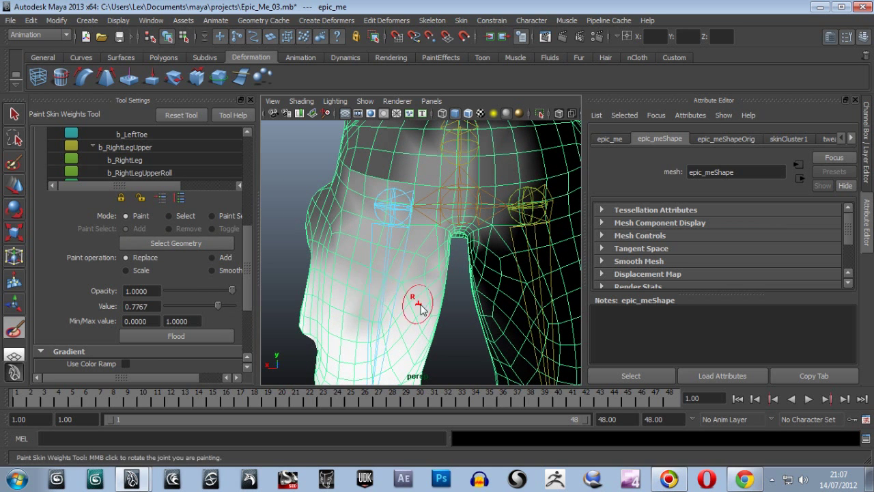
pyautogui.moveTo(221, 304); pyautogui.dragTo(226, 305)
pyautogui.moveTo(369, 303)
pyautogui.mouseDown()
pyautogui.moveTo(372, 335)
pyautogui.moveTo(354, 277)
pyautogui.moveTo(328, 246)
pyautogui.moveTo(311, 200)
pyautogui.moveTo(335, 234)
pyautogui.mouseUp()
# Brighten the weights at the top of the thigh, checking from side and front views.
pyautogui.keyDown('alt'); pyautogui.moveTo(314, 287); pyautogui.dragTo(508, 282); pyautogui.keyUp('alt')
pyautogui.keyDown('alt'); pyautogui.moveTo(508, 282); pyautogui.dragTo(483, 273, button='right'); pyautogui.keyUp('alt')
pyautogui.moveTo(482, 274)
pyautogui.keyDown('alt'); pyautogui.mouseDown()
pyautogui.moveTo(521, 258)
pyautogui.moveTo(523, 272)
pyautogui.mouseUp(); pyautogui.keyUp('alt')
pyautogui.moveTo(445, 257)
pyautogui.mouseDown()
pyautogui.moveTo(430, 224)
pyautogui.moveTo(446, 260)
pyautogui.moveTo(456, 260)
pyautogui.moveTo(428, 260)
pyautogui.mouseUp()
pyautogui.moveTo(387, 292)
pyautogui.keyDown('alt'); pyautogui.mouseDown()
pyautogui.moveTo(572, 269)
pyautogui.moveTo(471, 273)
pyautogui.mouseUp(); pyautogui.keyUp('alt')
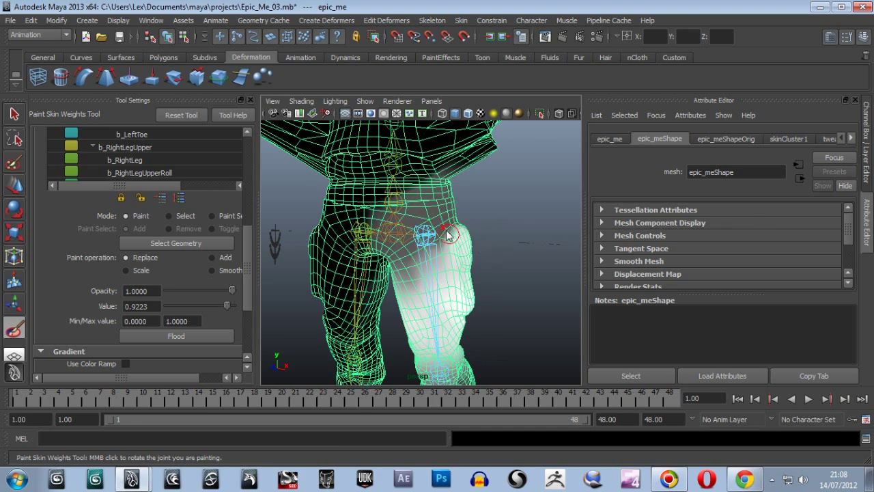
# Scroll the Tool Settings panel and drag its splitter right to widen it.
pyautogui.moveTo(437, 214)
pyautogui.keyDown('alt'); pyautogui.mouseDown()
pyautogui.moveTo(507, 241)
pyautogui.moveTo(437, 241)
pyautogui.moveTo(326, 261)
pyautogui.mouseUp(); pyautogui.keyUp('alt')
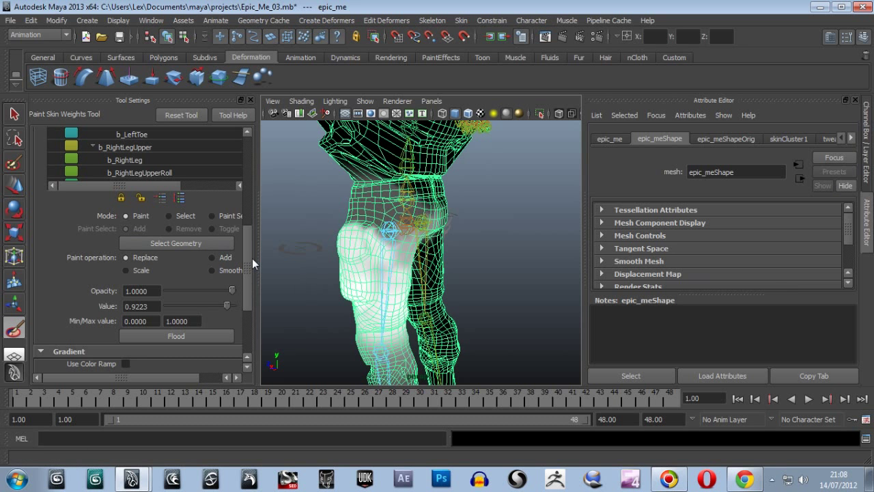
pyautogui.scroll(3, 249, 253)
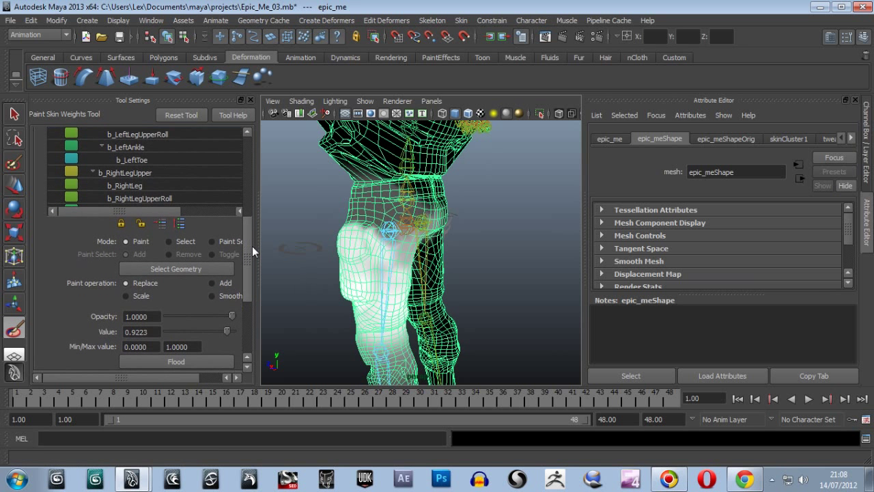
pyautogui.moveTo(252, 247); pyautogui.dragTo(250, 220)
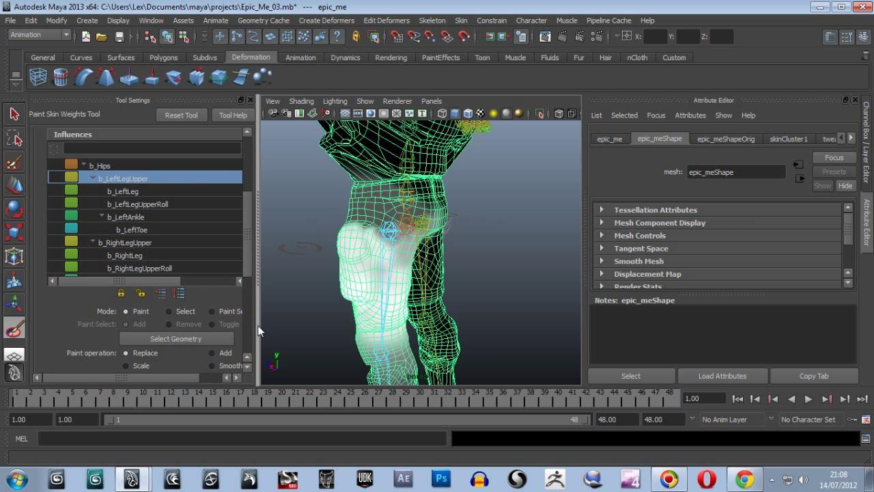
pyautogui.moveTo(258, 315); pyautogui.dragTo(280, 315)
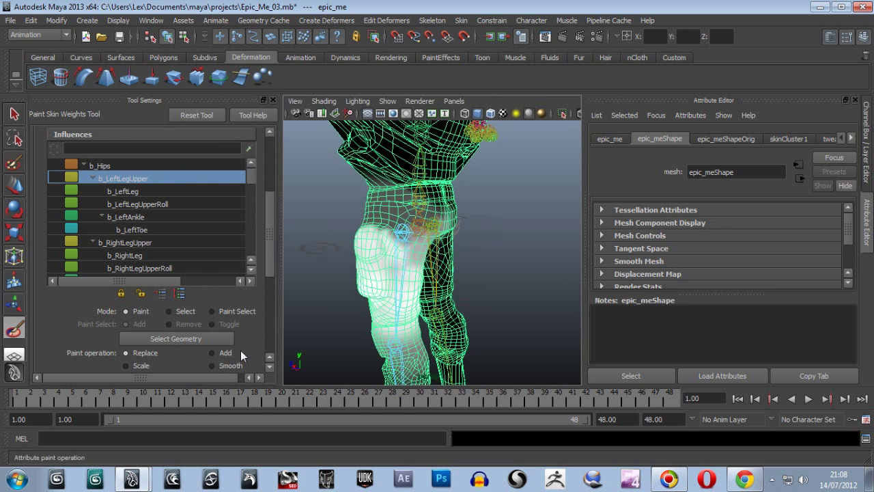
pyautogui.scroll(-3, 175, 356)
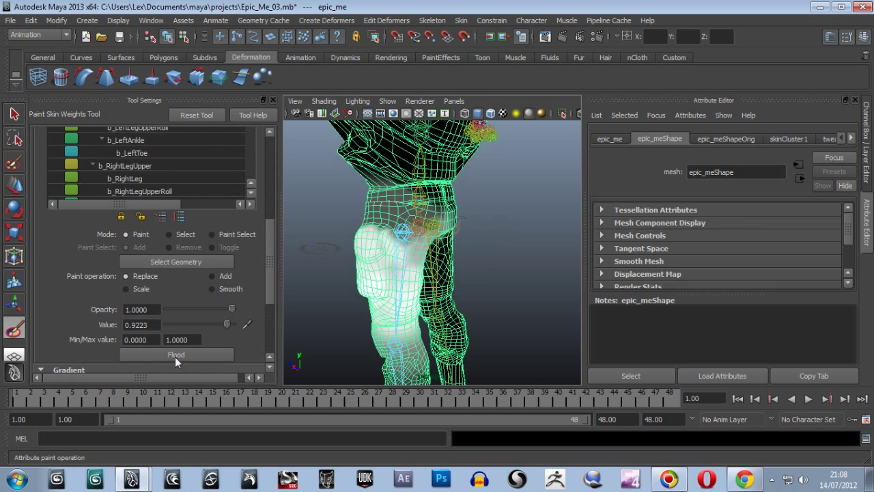
# Switch the Paint operation to Smooth.
pyautogui.click(211, 289)
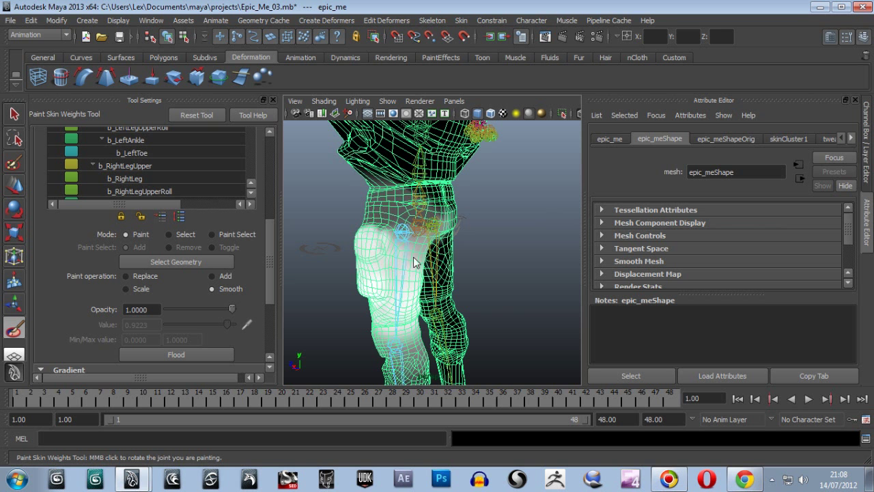
pyautogui.scroll(5, 437, 251)
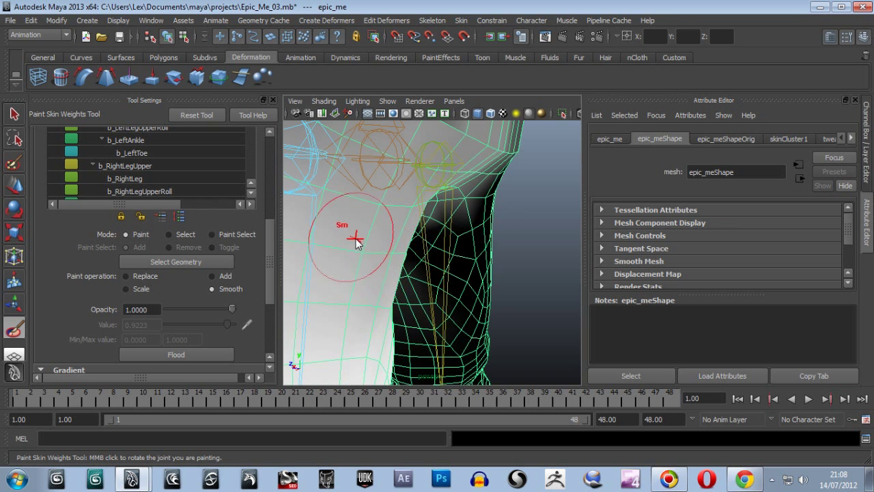
pyautogui.scroll(3, 403, 314)
pyautogui.scroll(-4, 402, 312)
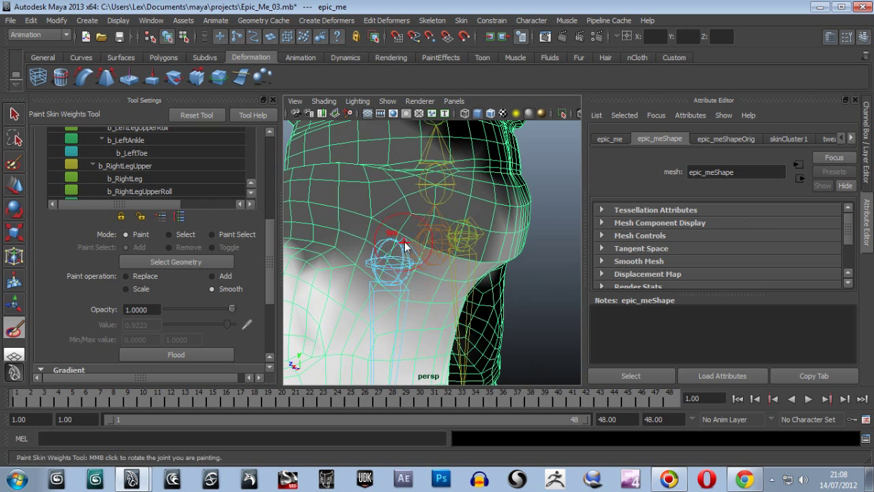
# Smooth the weights over the hip joint and along its outer edge.
pyautogui.moveTo(342, 252); pyautogui.dragTo(351, 270)
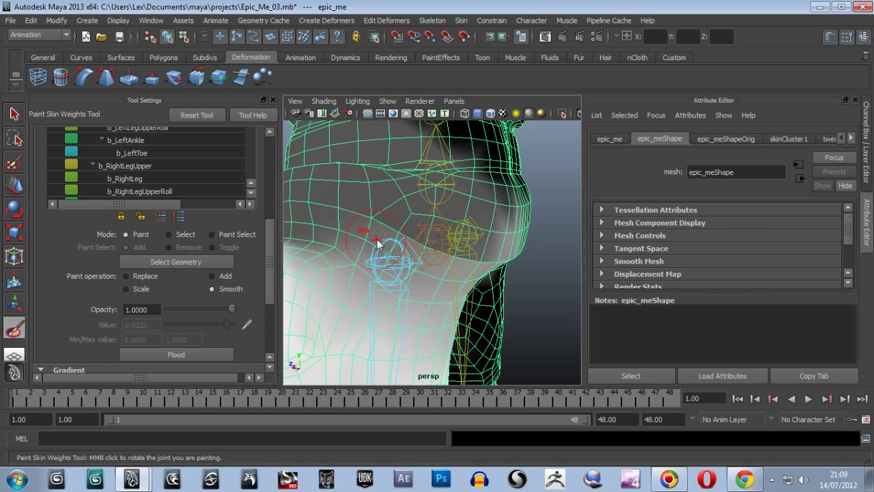
pyautogui.keyDown('alt'); pyautogui.moveTo(378, 240); pyautogui.dragTo(490, 267); pyautogui.keyUp('alt')
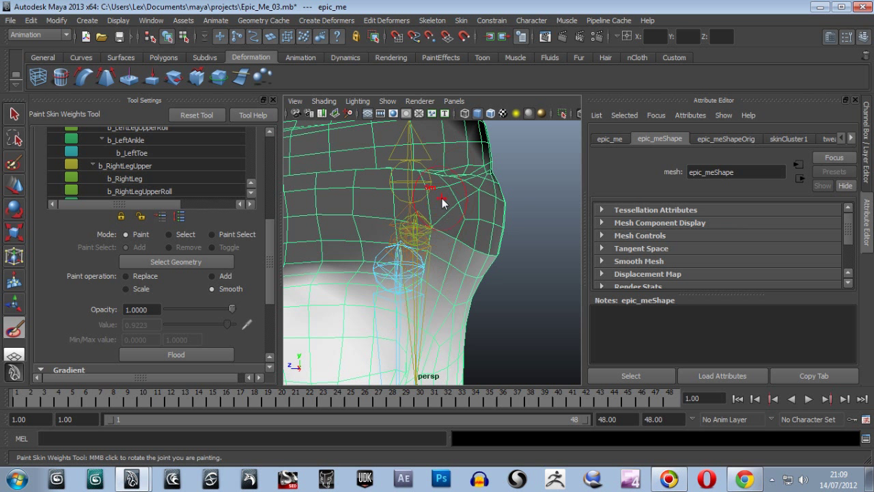
pyautogui.moveTo(427, 288); pyautogui.dragTo(473, 207)
pyautogui.moveTo(412, 280)
pyautogui.mouseDown()
pyautogui.moveTo(395, 311)
pyautogui.moveTo(421, 290)
pyautogui.mouseUp()
pyautogui.moveTo(453, 244)
pyautogui.mouseDown()
pyautogui.moveTo(469, 229)
pyautogui.moveTo(379, 341)
pyautogui.moveTo(492, 183)
pyautogui.moveTo(444, 271)
pyautogui.moveTo(393, 286)
pyautogui.moveTo(392, 298)
pyautogui.moveTo(472, 192)
pyautogui.moveTo(450, 234)
pyautogui.moveTo(488, 200)
pyautogui.mouseUp()
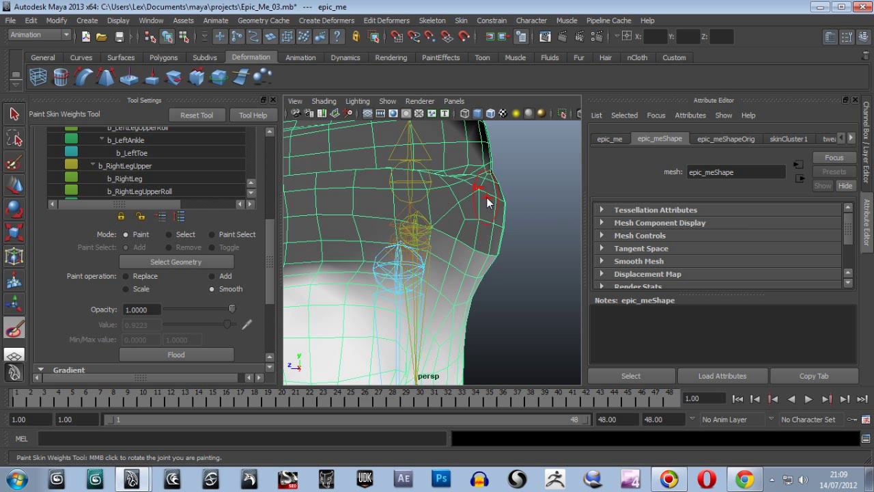